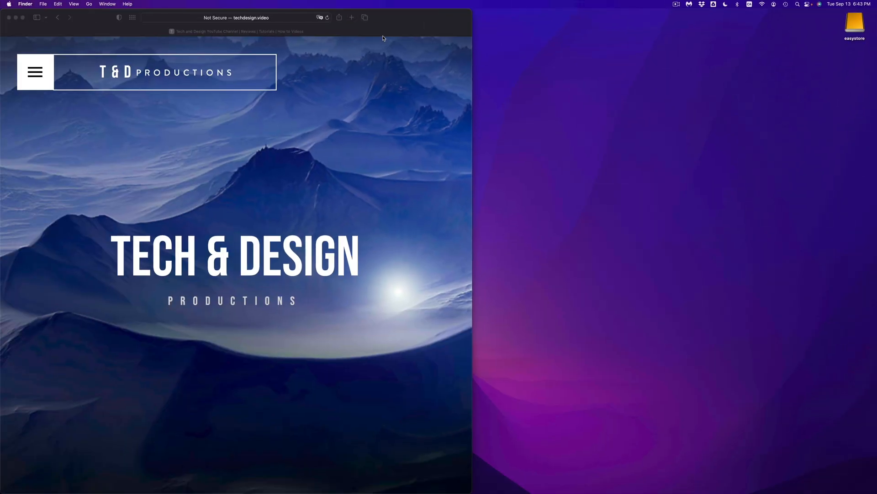
- Open Finder Preferences and a Finder window to review which items, including external disks, are shown in the sidebar
mouse_move(333, 485)
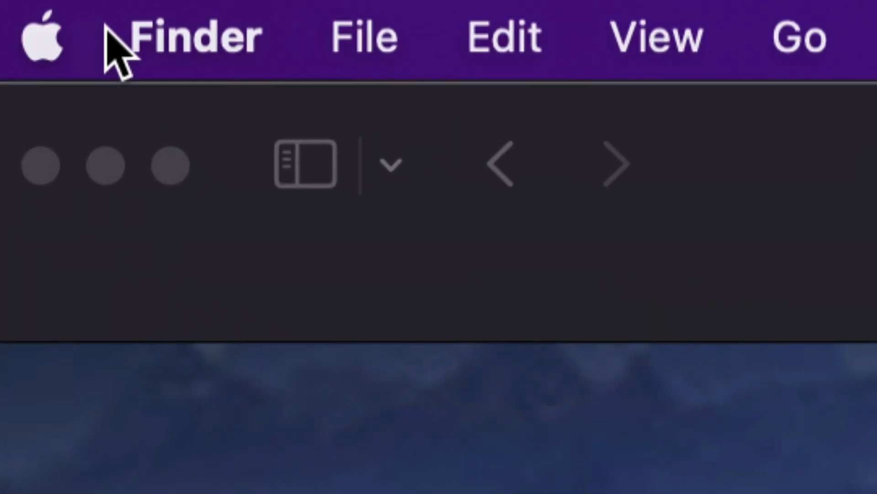
left_click(231, 51)
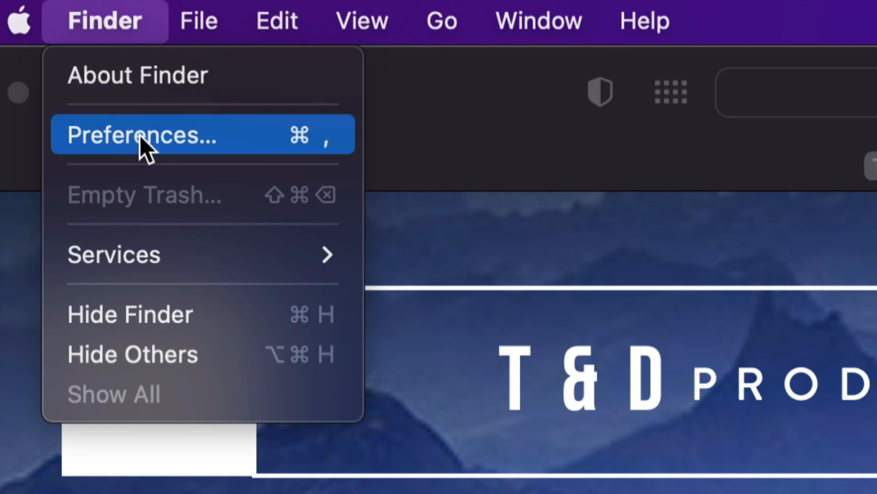
left_click(157, 141)
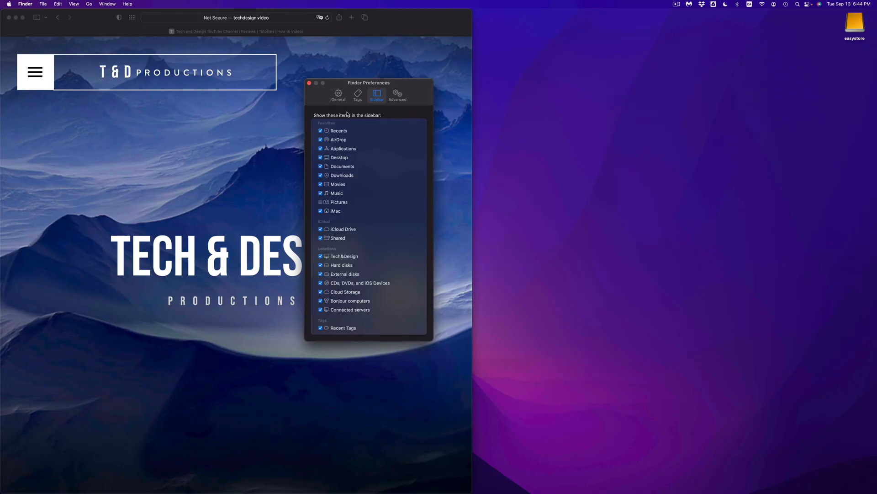
mouse_move(153, 489)
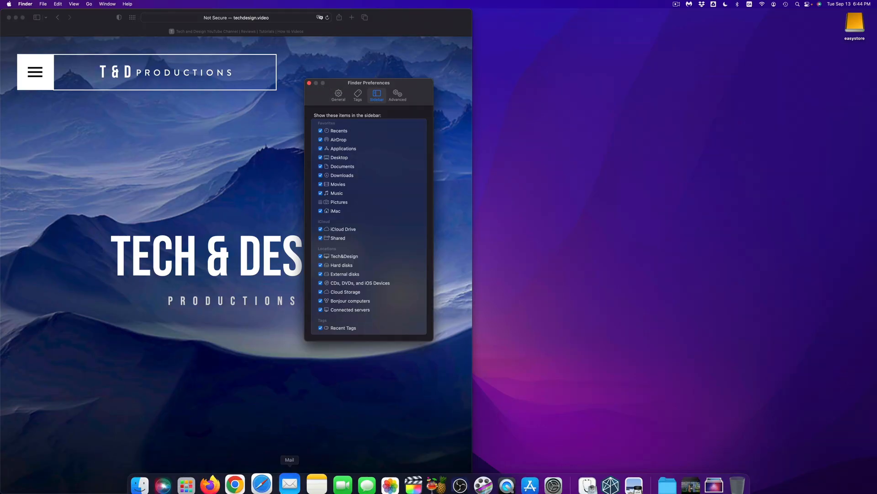
left_click(152, 487)
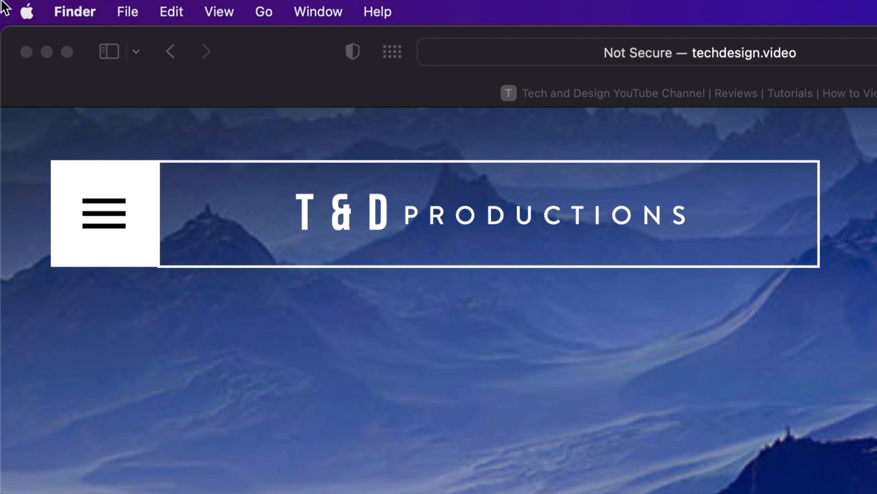
- Open the General settings of Finder Preferences and move the window near the easystore drive on the desktop
left_click(72, 15)
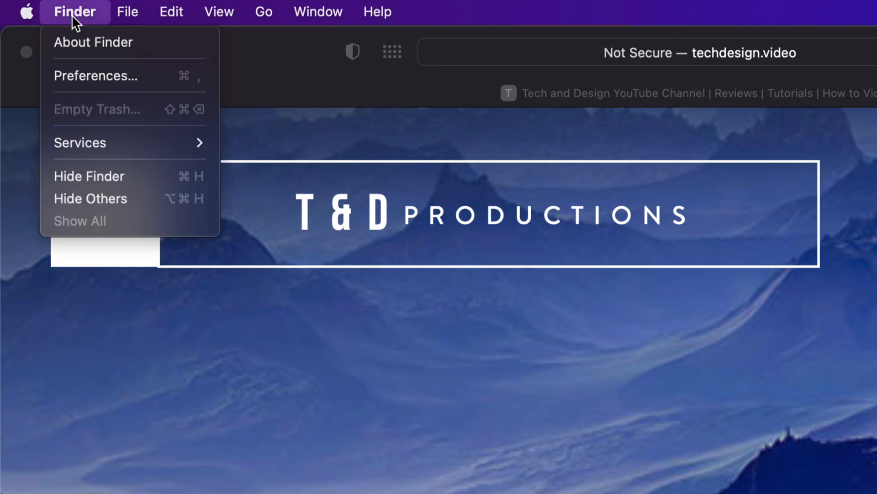
left_click(104, 83)
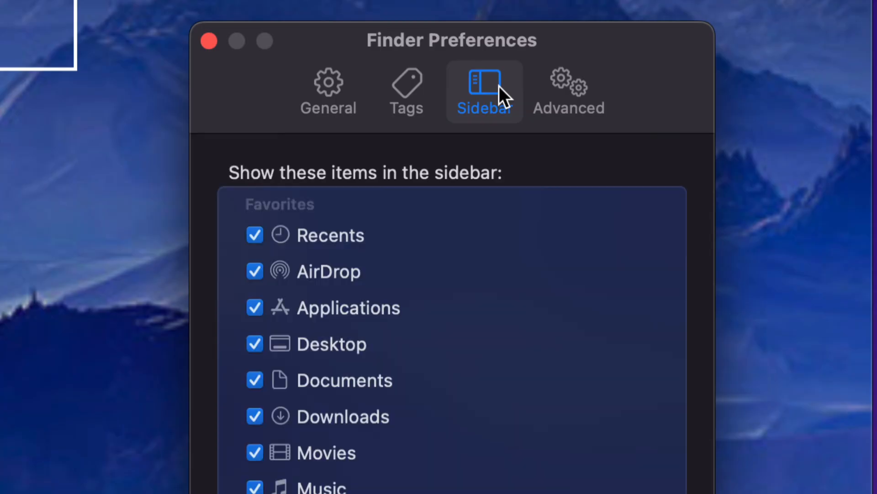
left_click(322, 96)
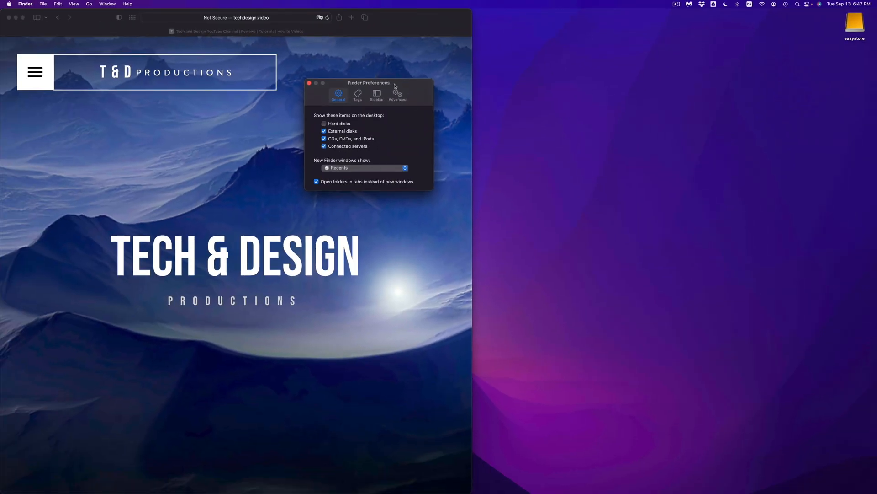
left_click_drag(394, 85, 755, 11)
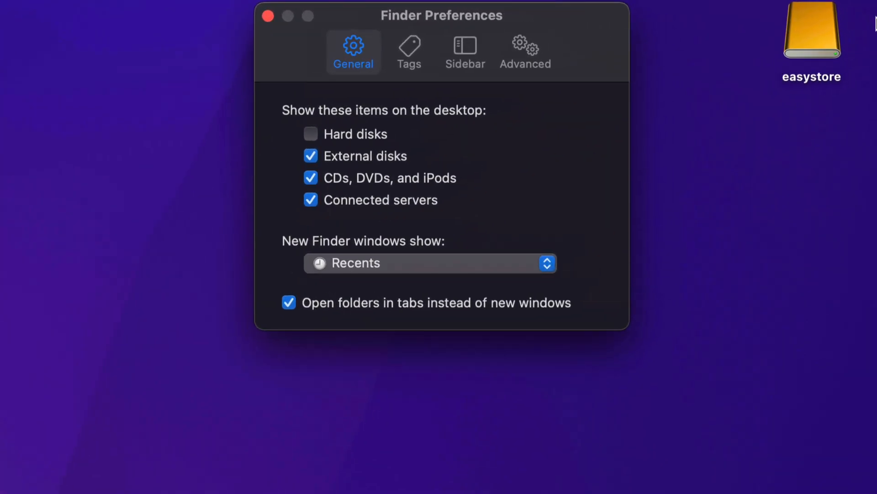
- Turn off showing external disks on the desktop and turn it back on
mouse_move(876, 1)
left_click(201, 229)
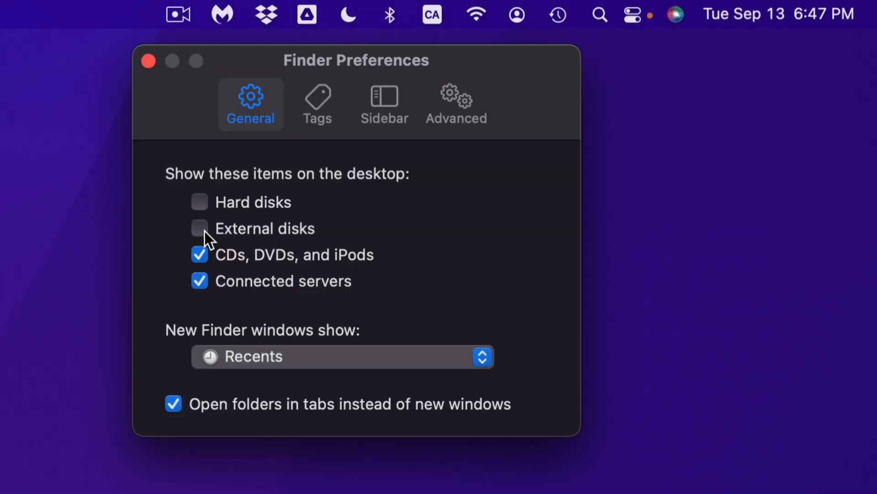
left_click(201, 229)
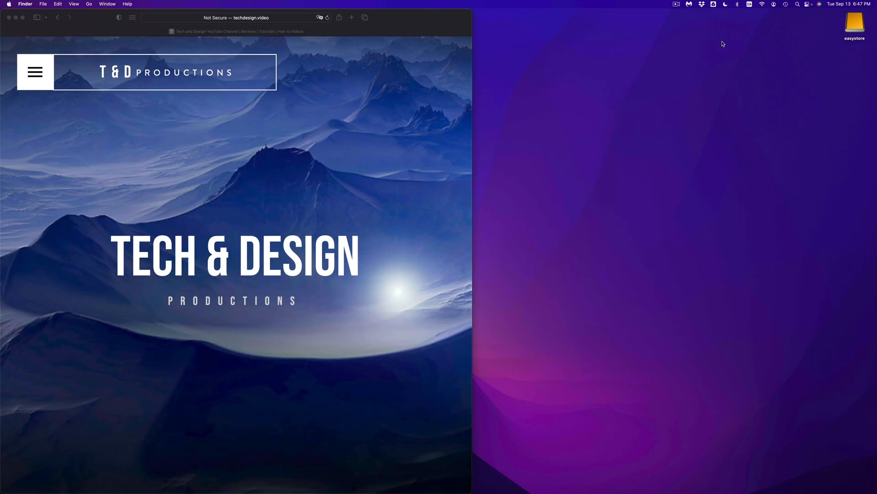
- Search the Mac for "disk utility" and open Disk Utility
mouse_move(659, 491)
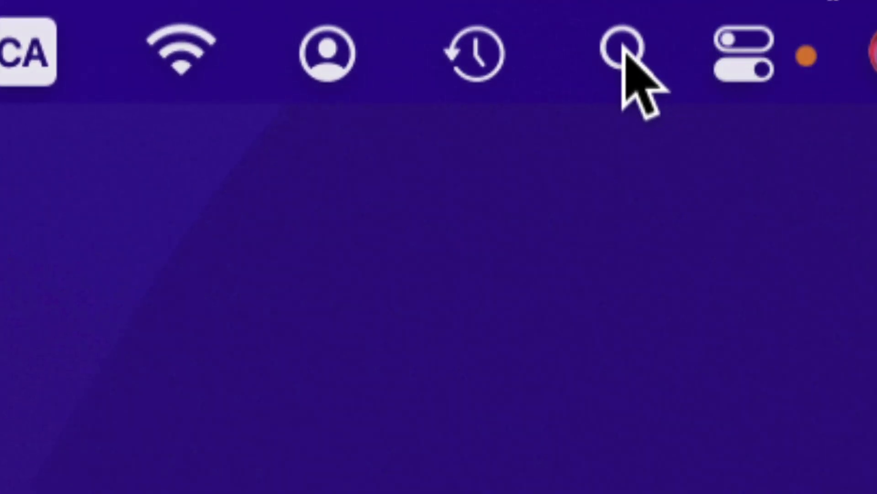
left_click(623, 53)
type("disk utility")
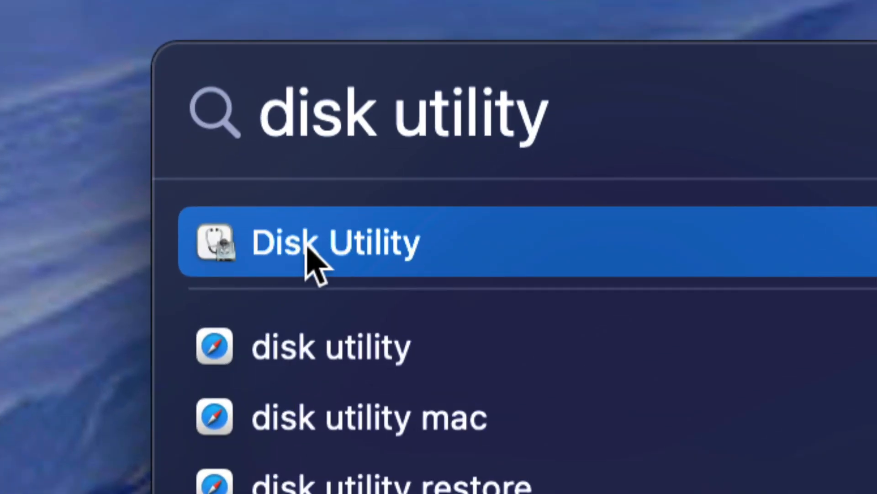
left_click(297, 249)
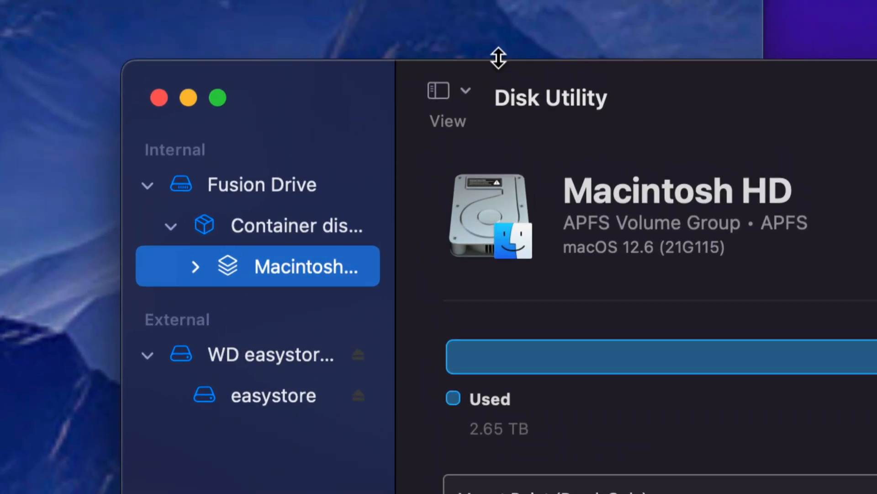
- Switch the drive list to Show Only Volumes and back to Show All Devices
left_click(465, 89)
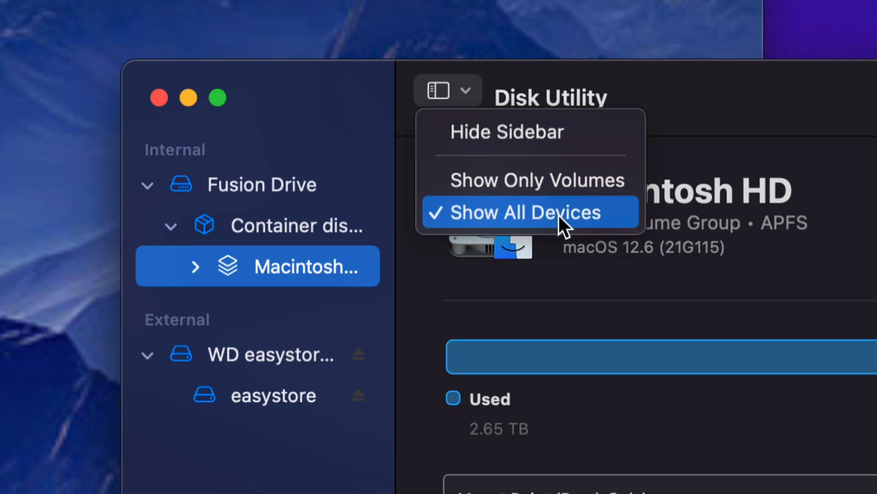
left_click(496, 183)
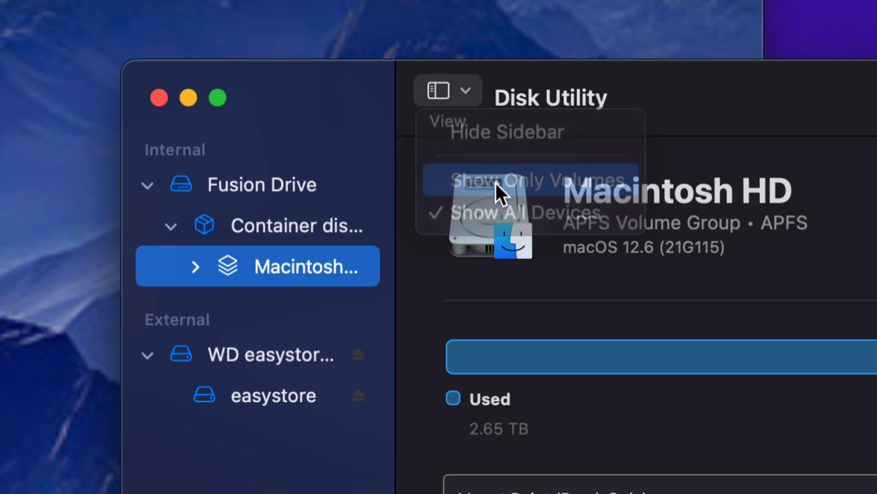
left_click(463, 97)
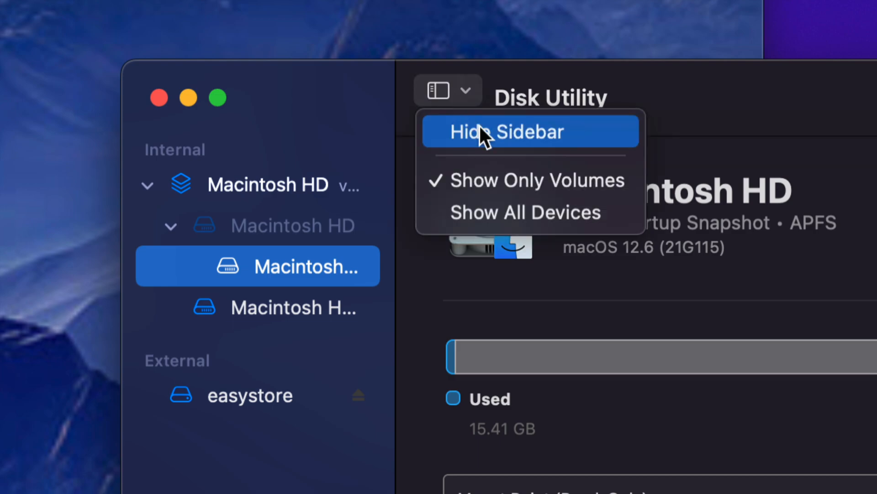
left_click(486, 211)
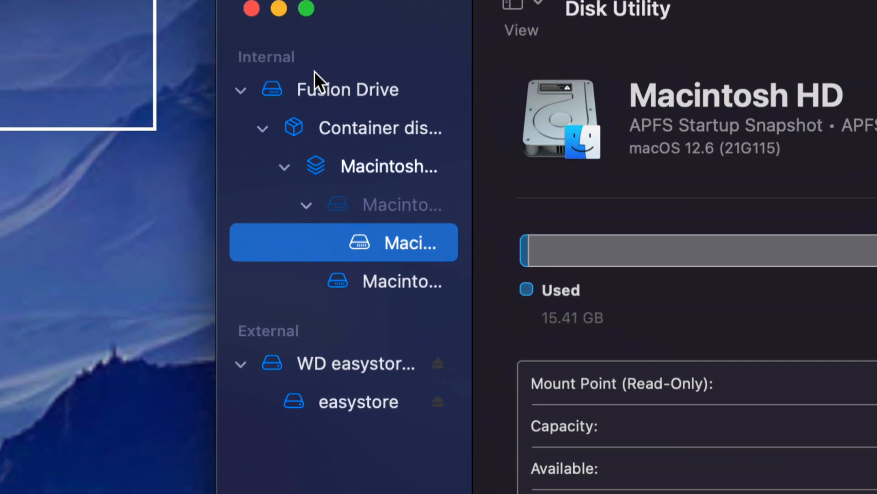
- Collapse the Fusion Drive entry and open the erase settings for the external WD easystore 264D Media disk
left_click(238, 86)
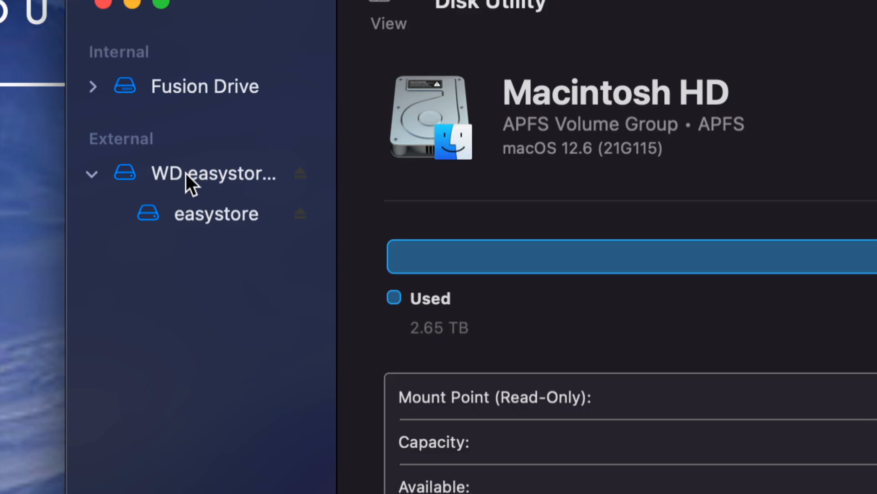
left_click(185, 174)
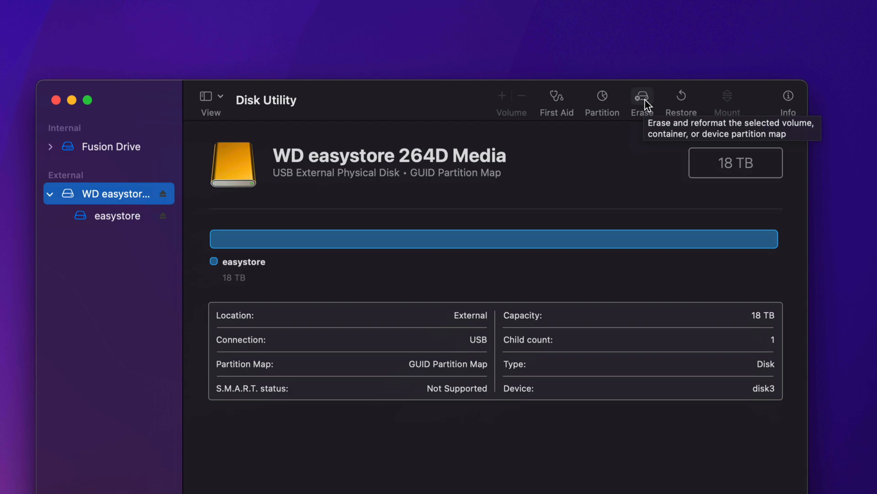
left_click(645, 100)
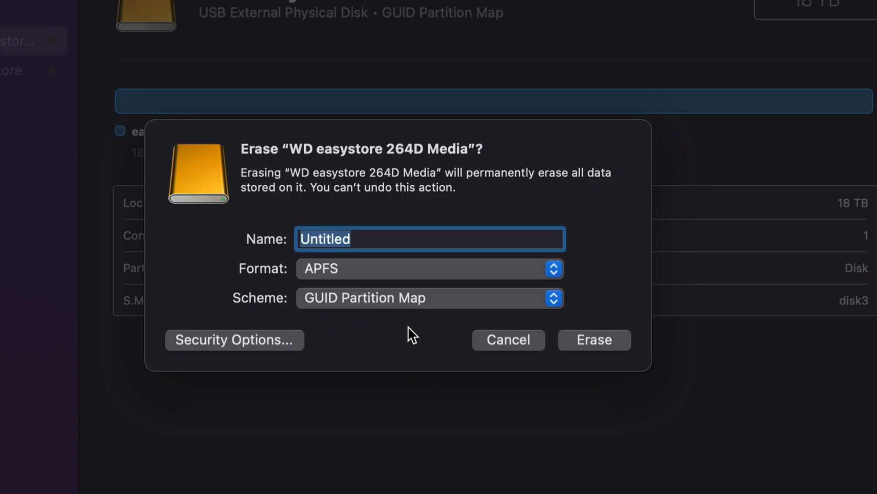
- Name the erased disk backup, with the APFS format and the GUID Partition Map scheme
left_click(345, 274)
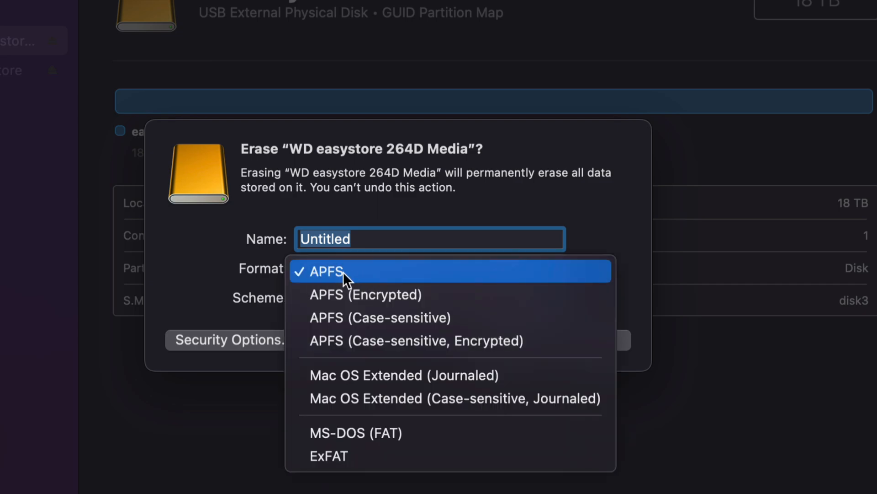
left_click(345, 274)
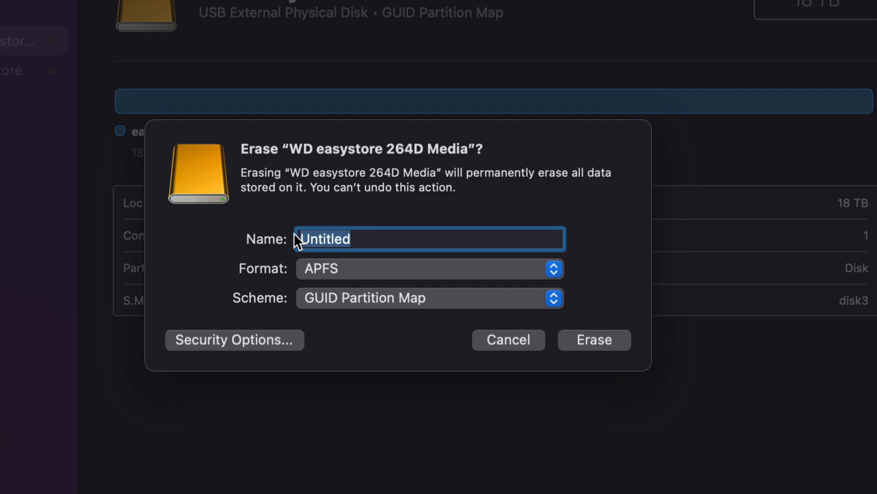
type("backup")
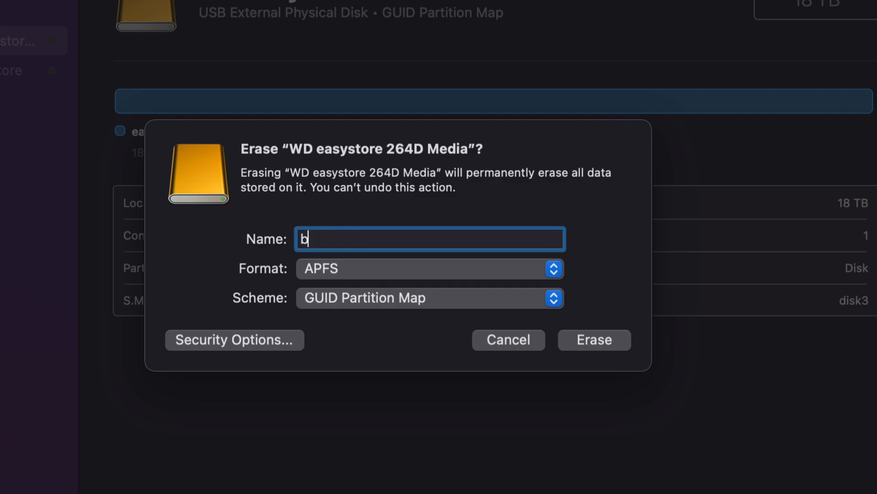
left_click(397, 305)
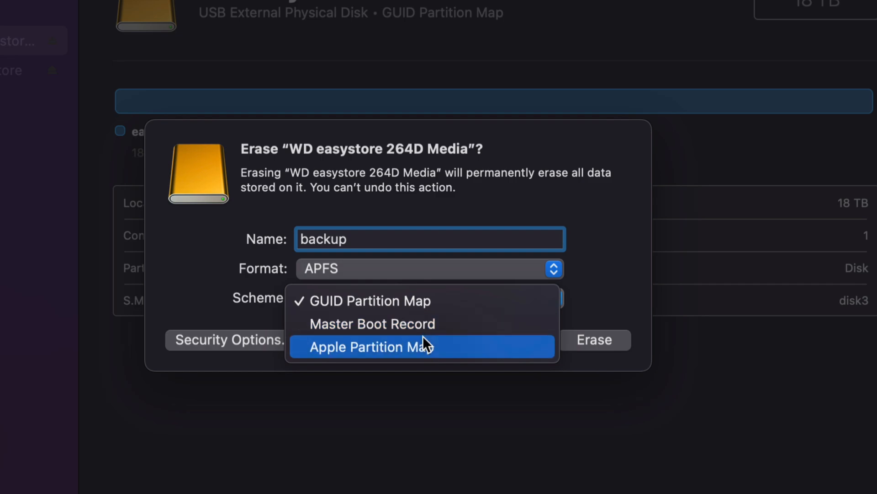
left_click(413, 301)
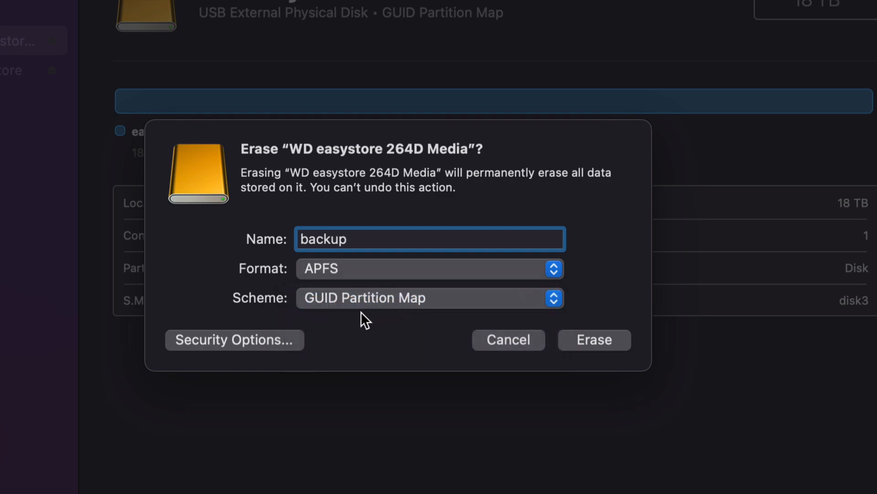
- Review the erase security levels, keep Fastest, and erase the WD easystore disk, closing the completed process
left_click(197, 344)
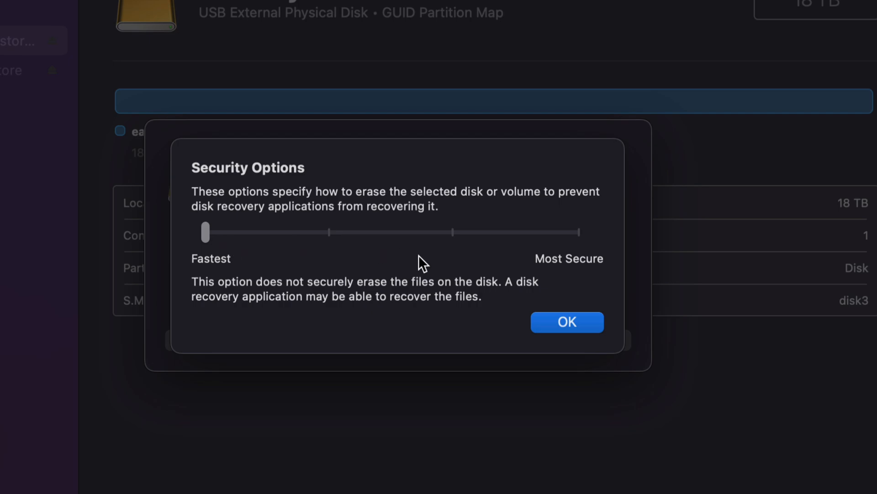
left_click(330, 235)
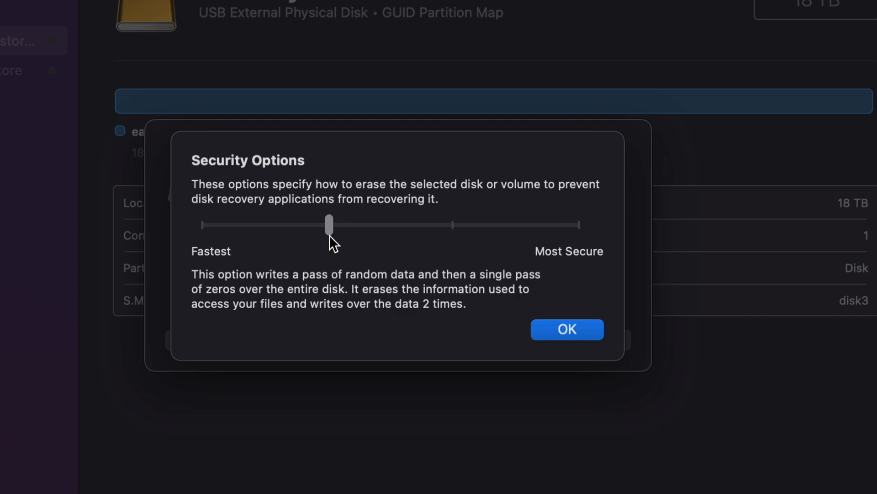
left_click(203, 224)
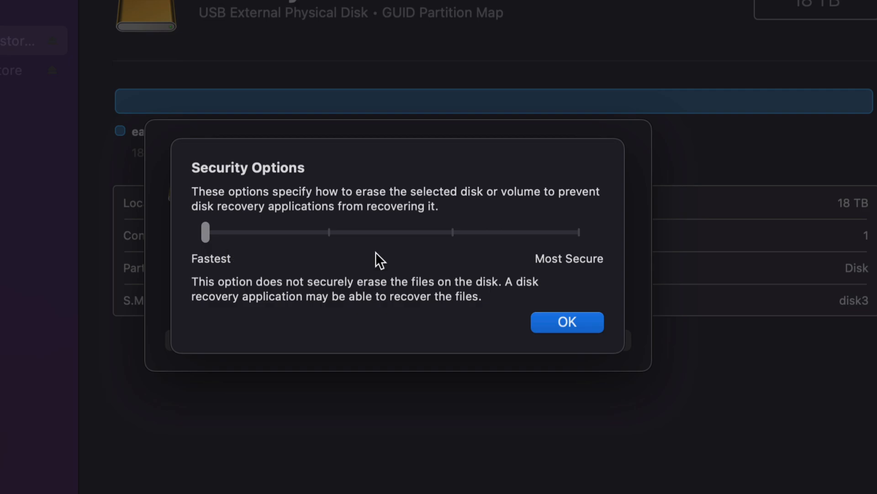
left_click(567, 322)
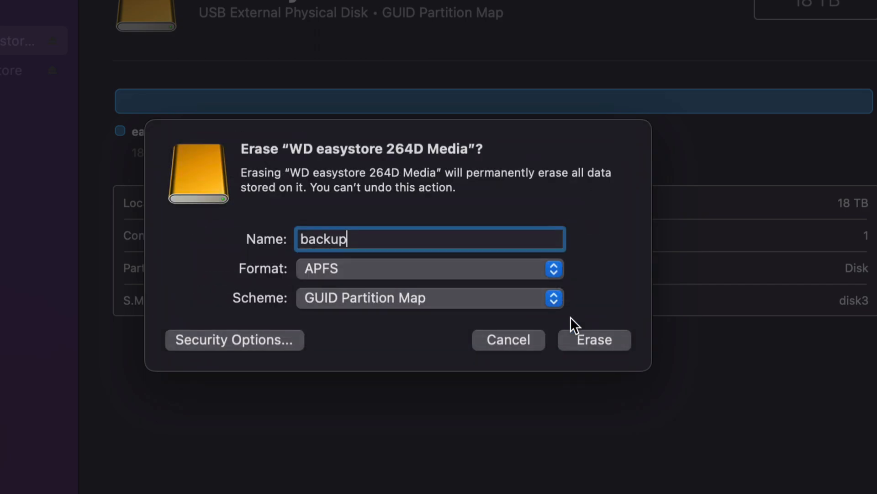
left_click(605, 343)
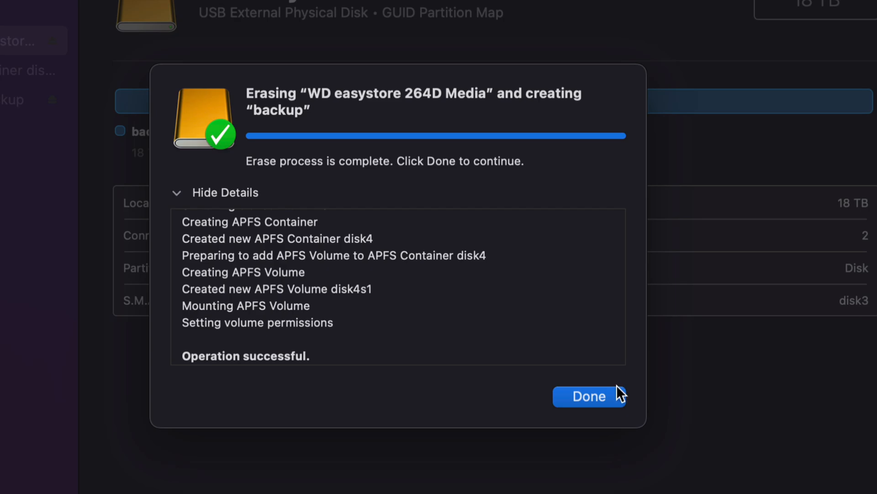
left_click(599, 394)
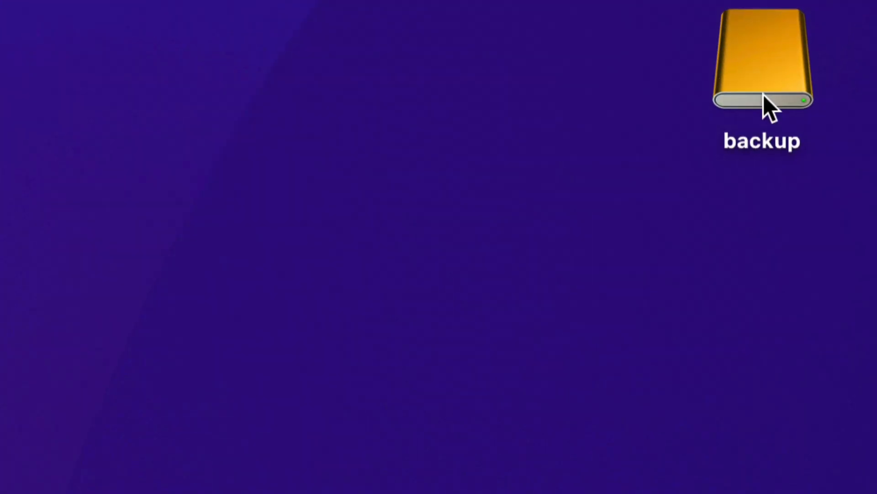
- Open the backup drive from the desktop and move the Disk Utility window clear of the drive's window
double_click(777, 79)
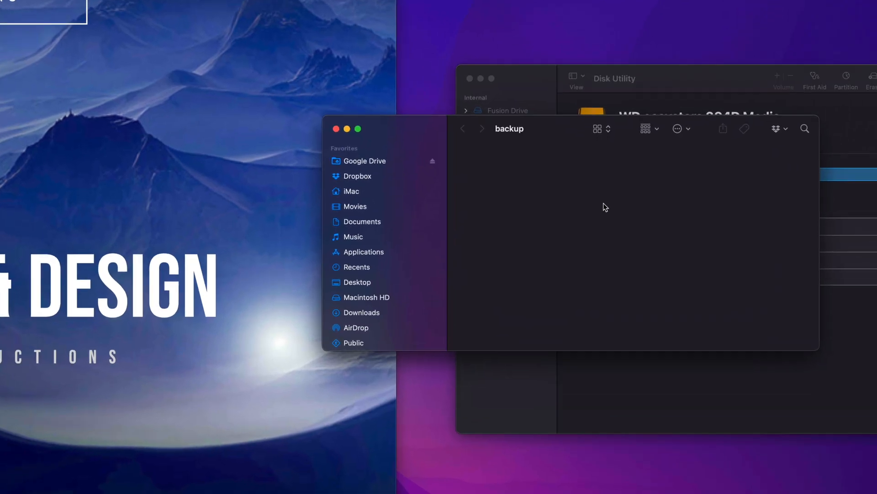
left_click_drag(401, 124, 316, 116)
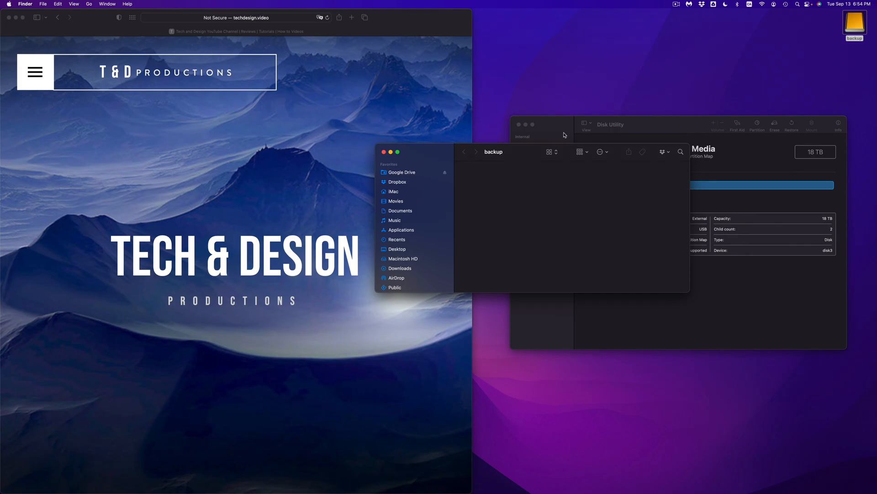
left_click_drag(567, 139, 570, 32)
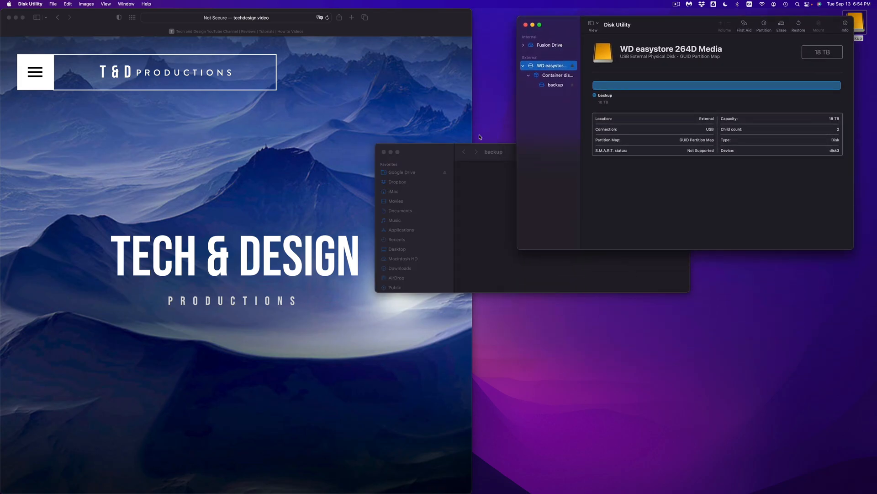
- Bring the backup drive's window forward, move it below the disk details, and shift the "what I choose for the truck" file on the desktop
left_click(436, 154)
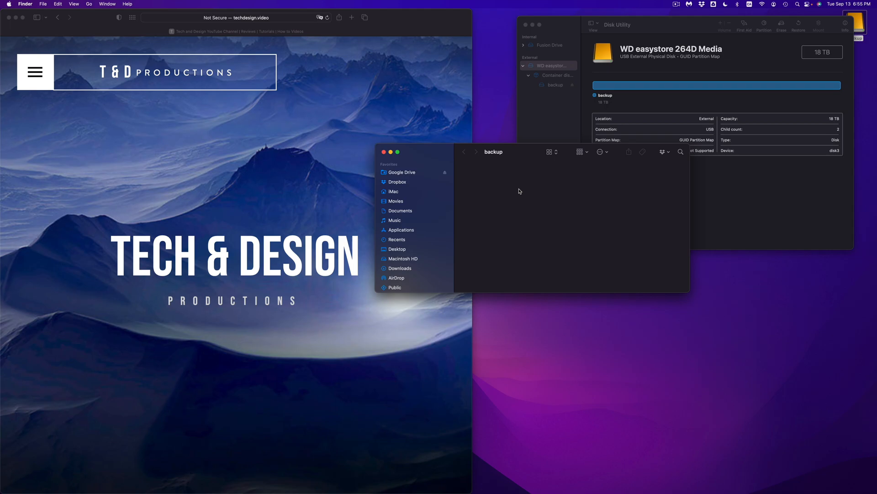
left_click_drag(538, 147, 531, 241)
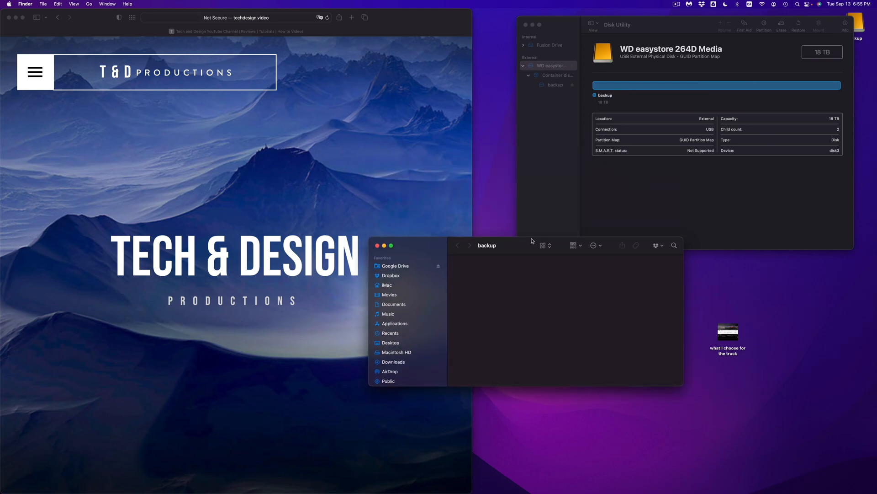
left_click_drag(531, 240, 551, 245)
left_click_drag(735, 340, 762, 306)
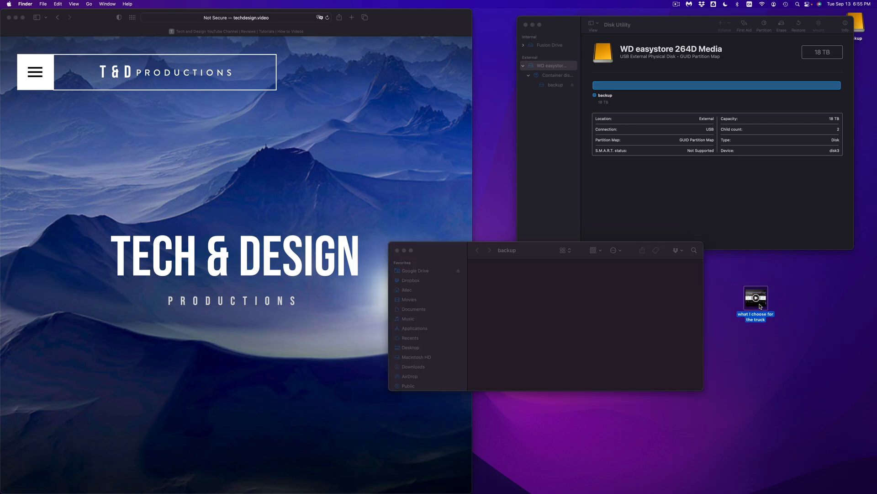
- Create a new folder on the desktop and copy it and the "what I choose for the truck" file to the backup drive
left_click(785, 306)
right_click(785, 305)
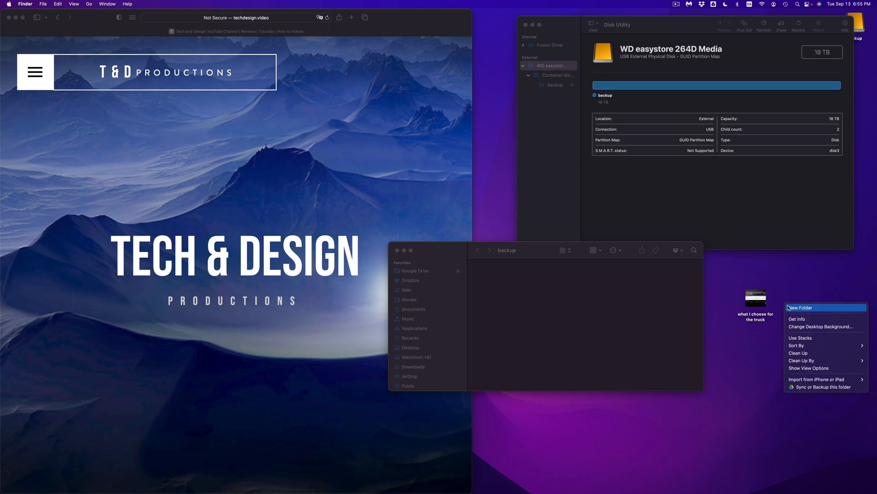
left_click(797, 310)
left_click(805, 324)
left_click_drag(802, 291, 530, 271)
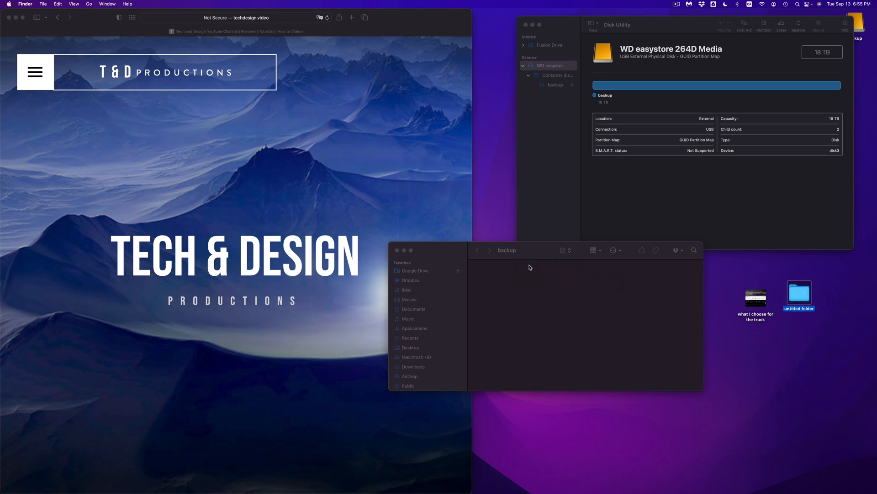
left_click_drag(748, 299, 576, 284)
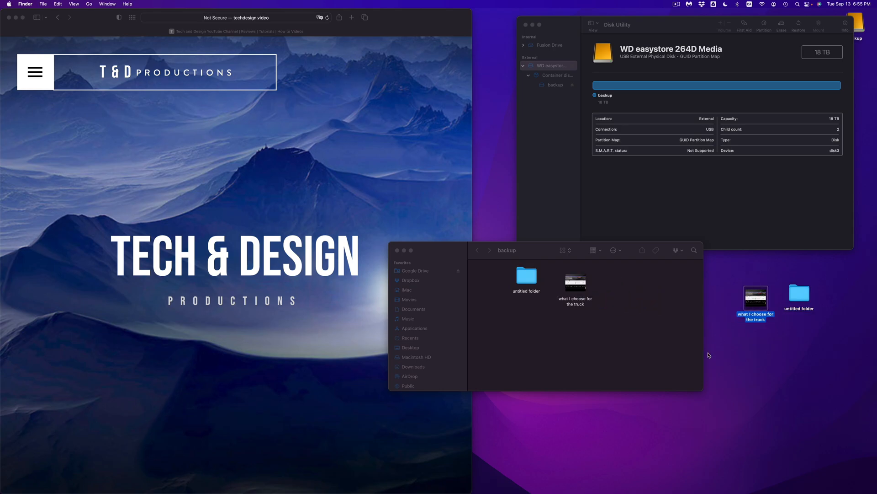
- Rename the untitled folder on the desktop to 21321312
left_click(799, 311)
key("Return")
type("21321312")
left_click(819, 335)
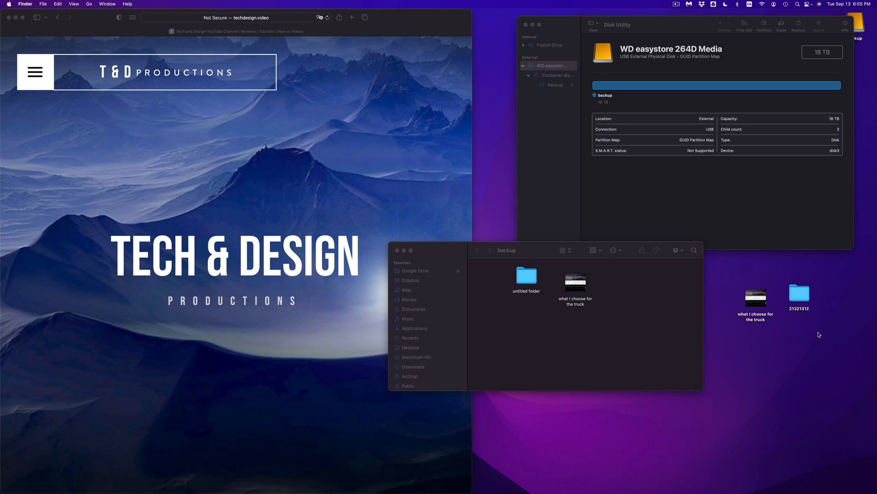
- Copy the 21321312 folder from the desktop to the backup drive and place it beneath the drive's untitled folder
left_click(804, 291)
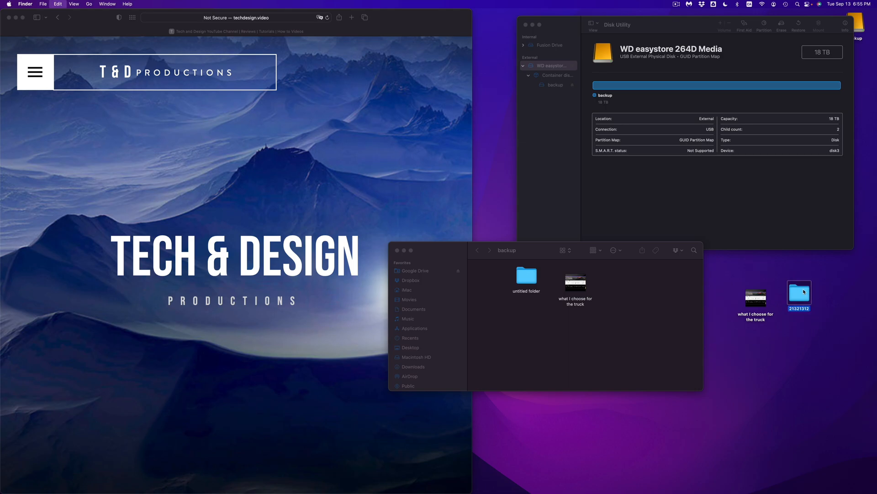
left_click(641, 318)
key("super+v")
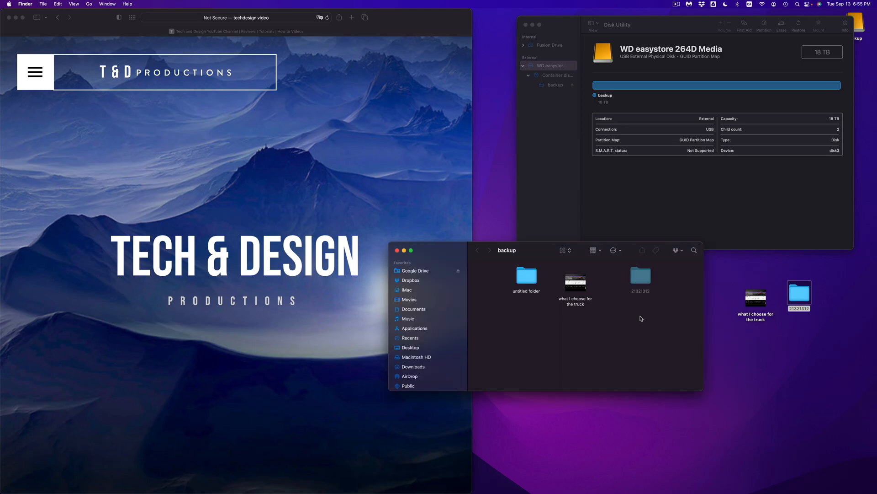
left_click_drag(644, 275, 529, 310)
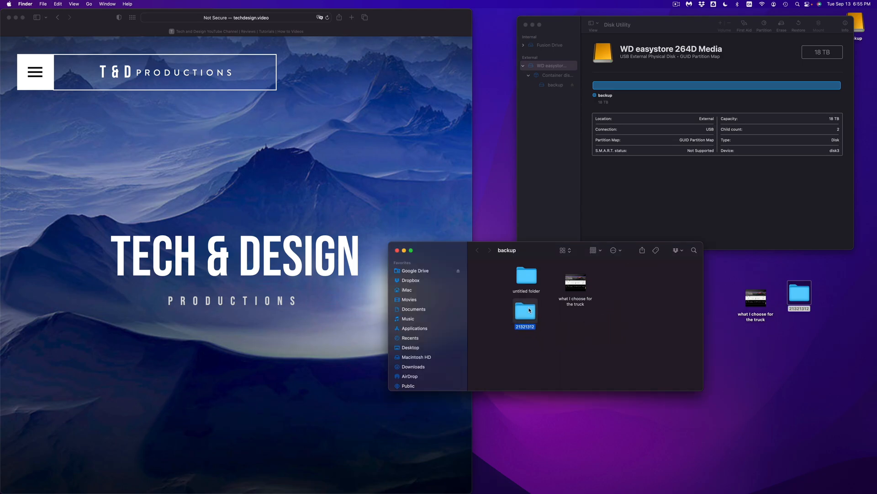
left_click(763, 357)
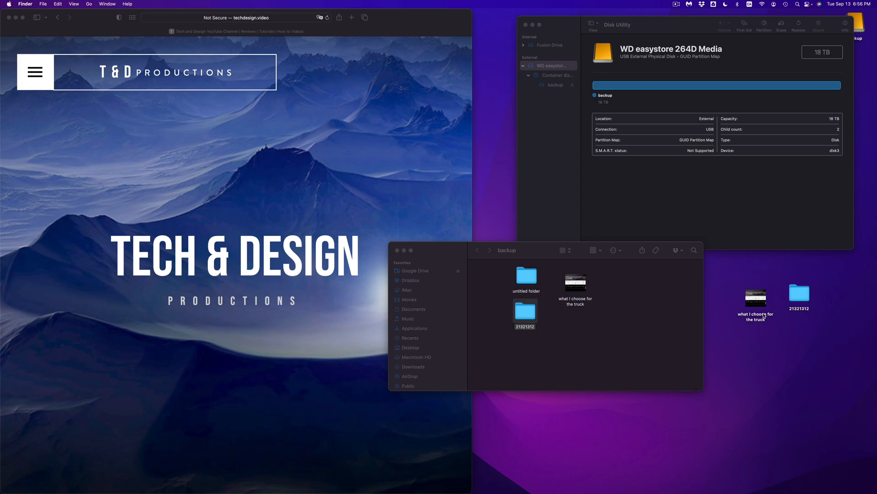
- Rename the 21321312 folder on the desktop to asdasdsad
left_click(805, 307)
type("asdasdsad")
key("Return")
- Copy the asdasdsad folder from the desktop to the backup drive and place it beside the "what I choose for the truck" file
right_click(797, 295)
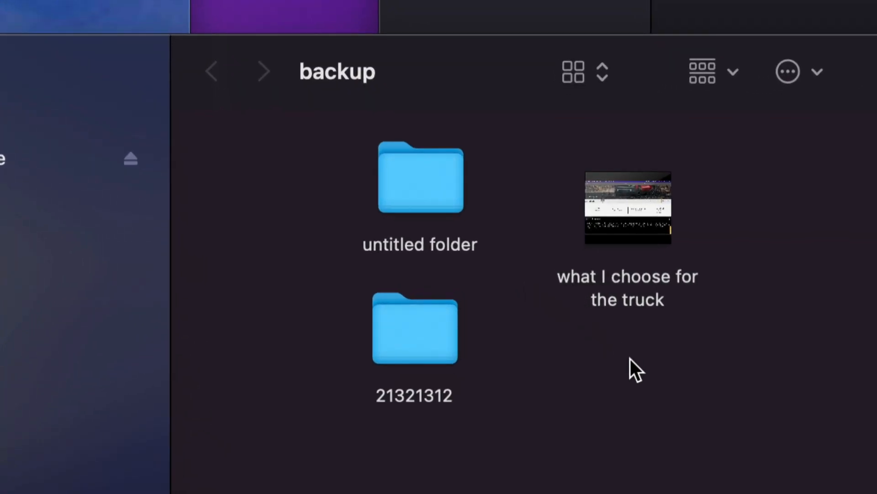
right_click(756, 199)
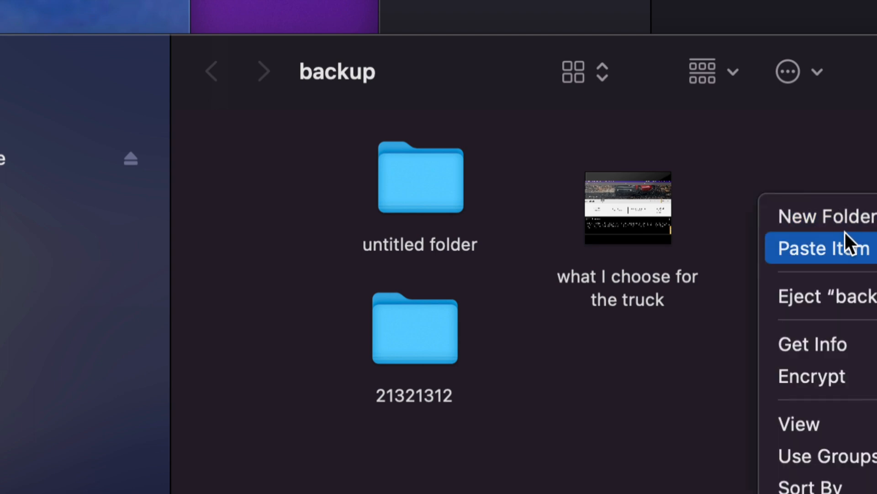
left_click(763, 250)
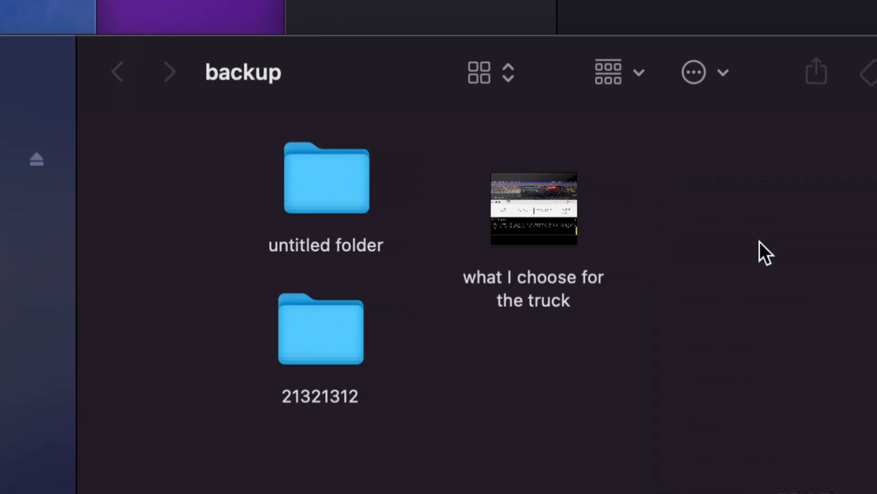
left_click_drag(814, 204, 674, 224)
left_click(736, 227)
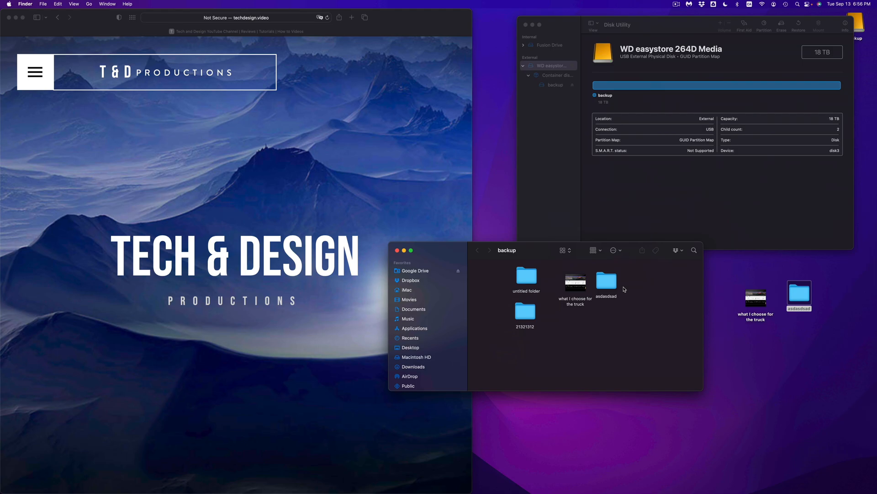
- Move the asdasdsad folder on the desktop to the Trash
left_click_drag(723, 286, 799, 314)
left_click(817, 323)
key("super+BackSpace")
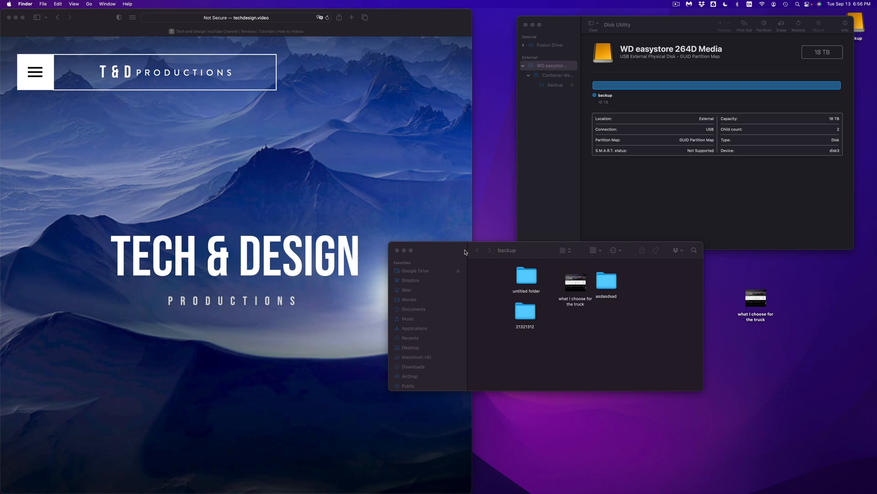
- Move the backup window clear of Disk Utility and send all four items on the backup drive to the Trash
left_click_drag(465, 252, 443, 251)
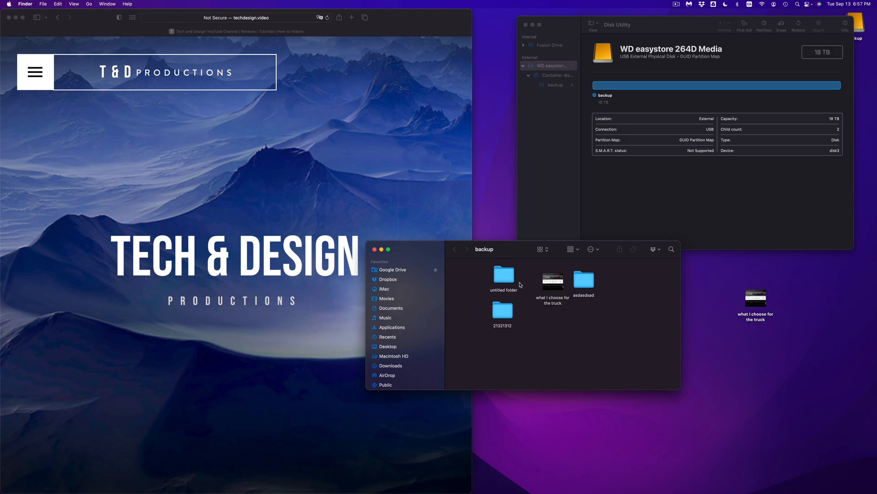
left_click_drag(519, 256, 524, 276)
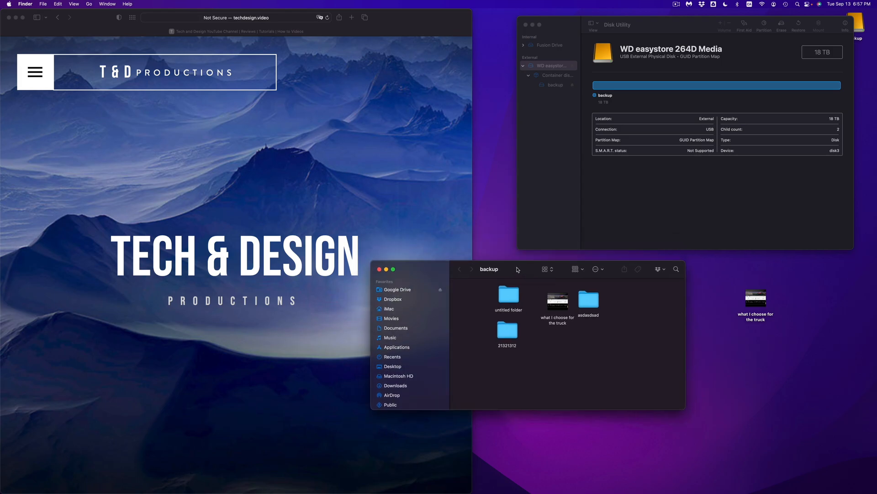
mouse_move(561, 301)
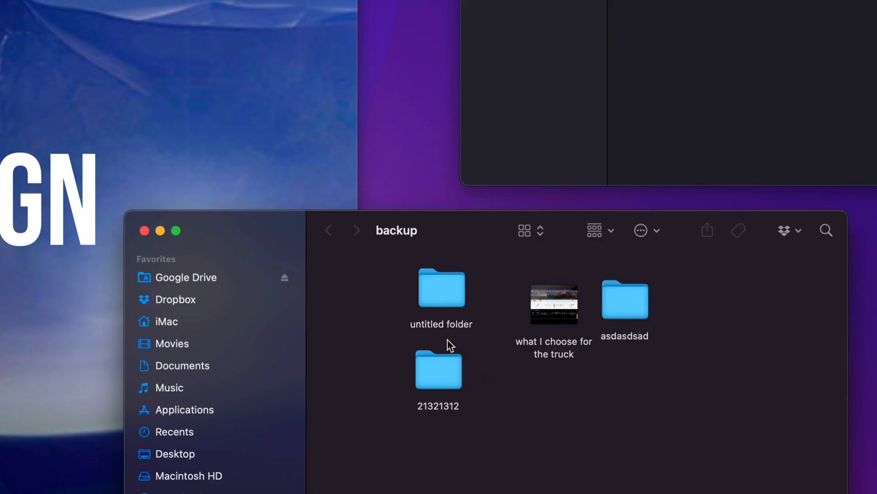
left_click_drag(396, 287, 638, 400)
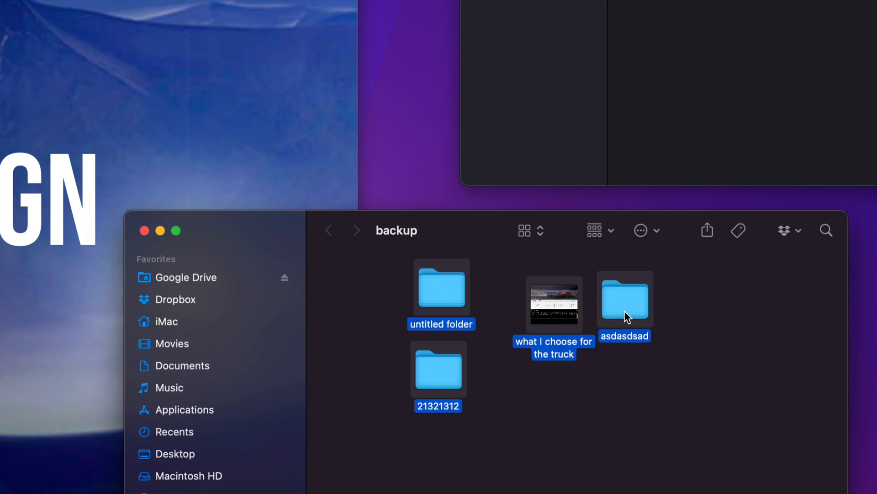
right_click(620, 287)
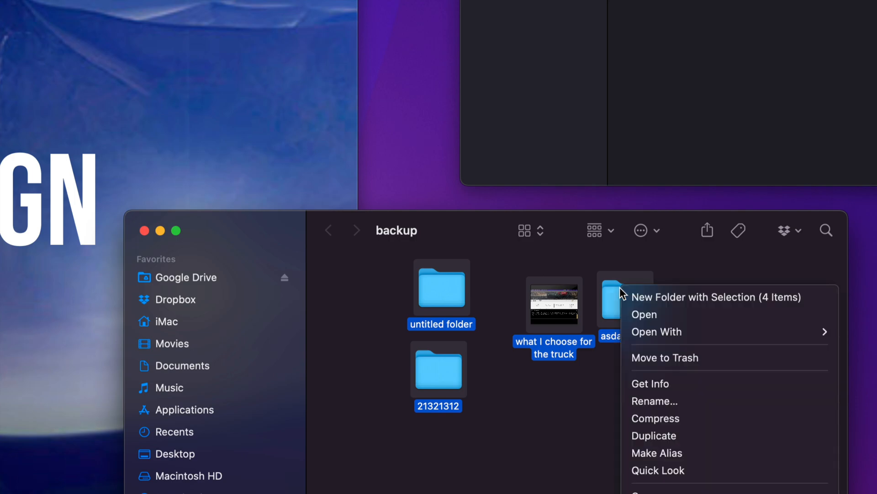
left_click(670, 362)
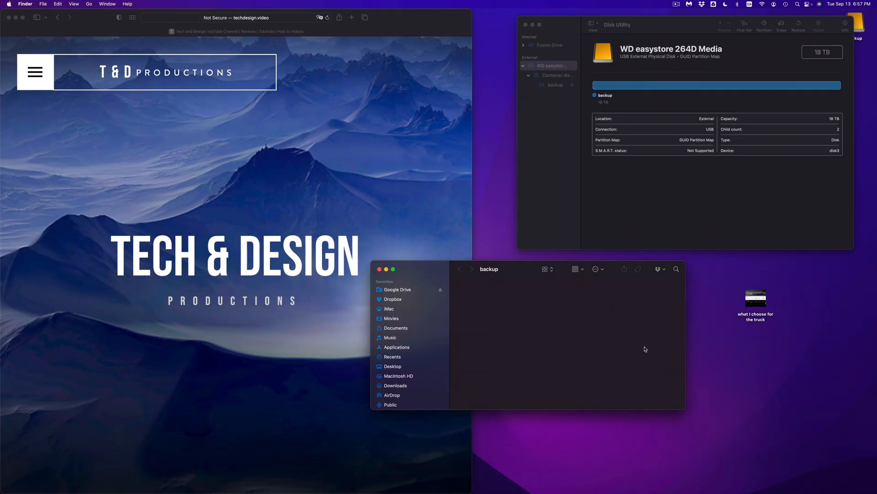
- Empty the Trash, permanently erasing its items
mouse_move(728, 493)
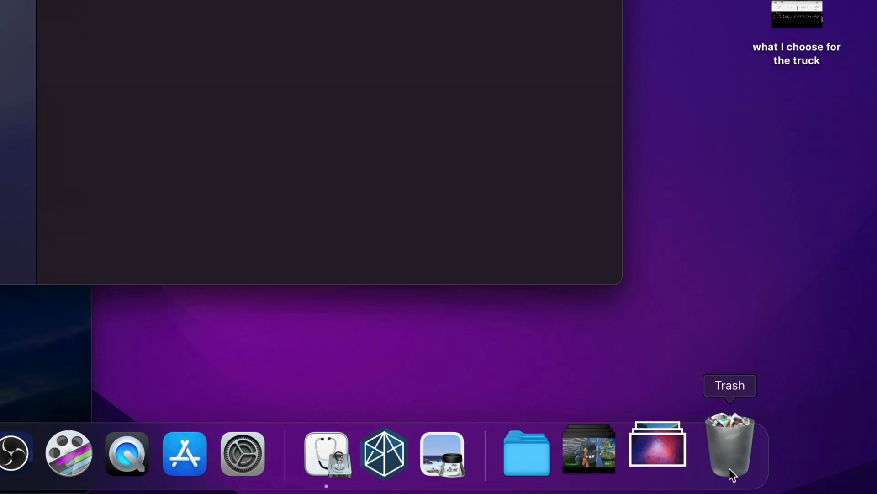
right_click(729, 468)
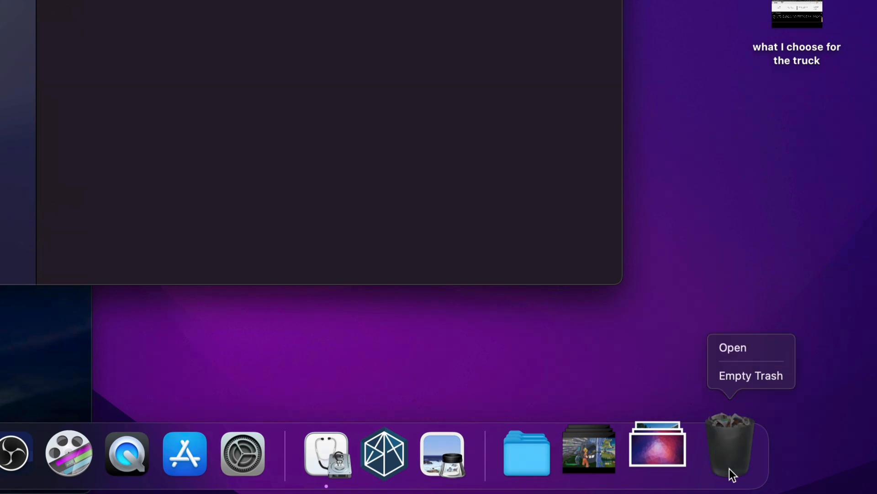
left_click(744, 379)
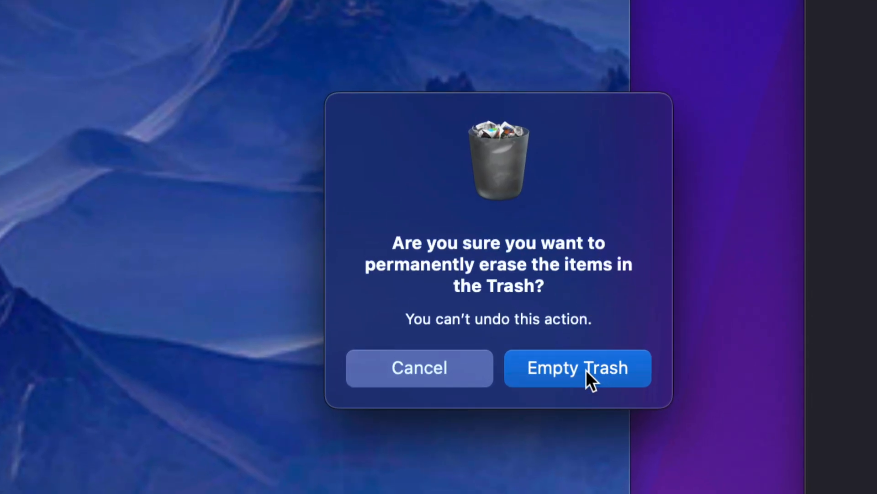
left_click(587, 370)
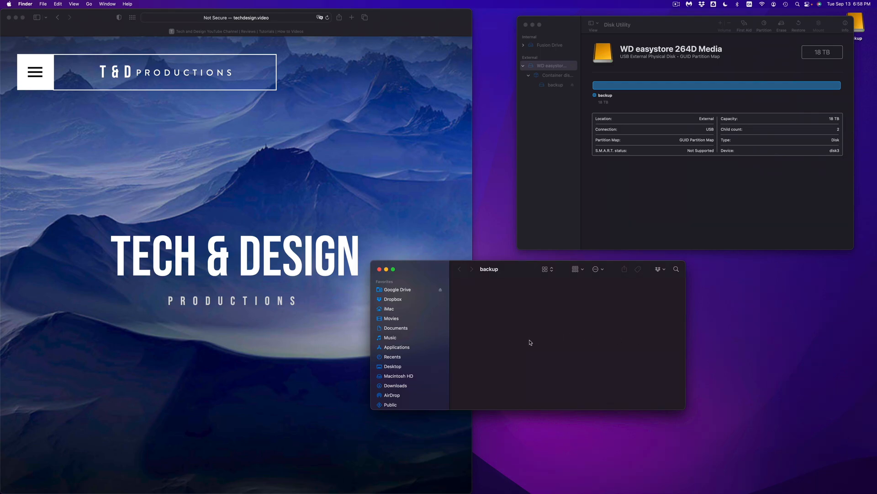
- Switch to Disk Utility, close the backup drive's window, and reposition the Disk Utility window on the desktop
left_click_drag(652, 28, 603, 45)
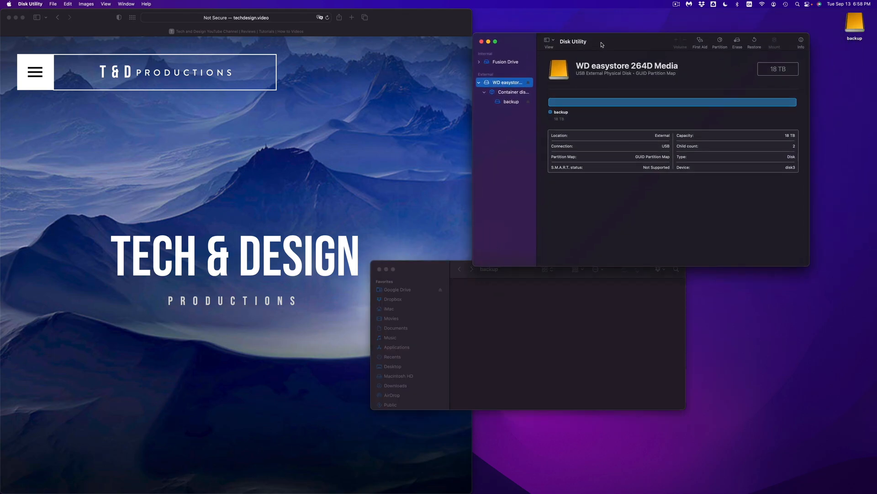
left_click(379, 269)
left_click_drag(622, 43, 636, 121)
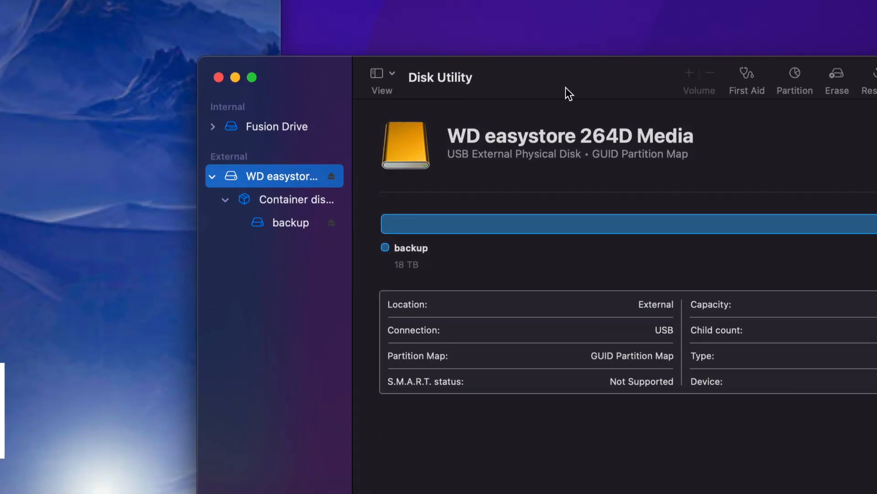
left_click_drag(566, 87, 423, 90)
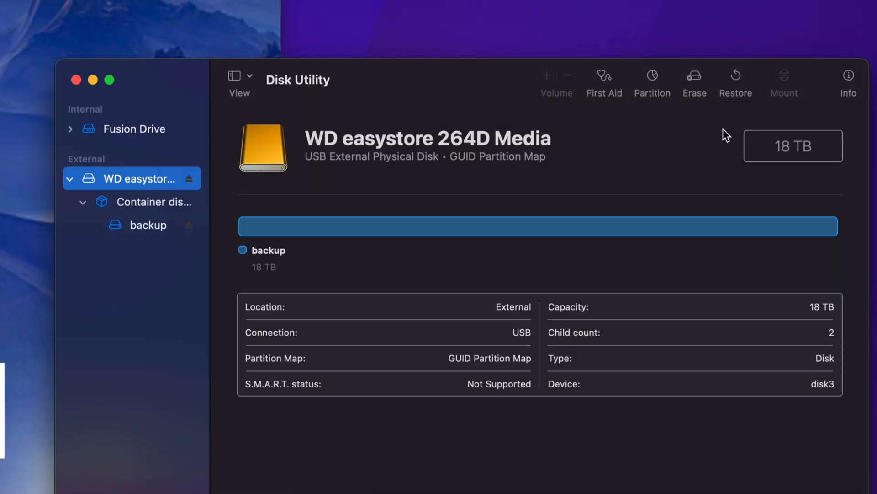
- Open the erase settings for the WD easystore 264D Media disk and choose the Mac OS Extended (Journaled) format
left_click(691, 76)
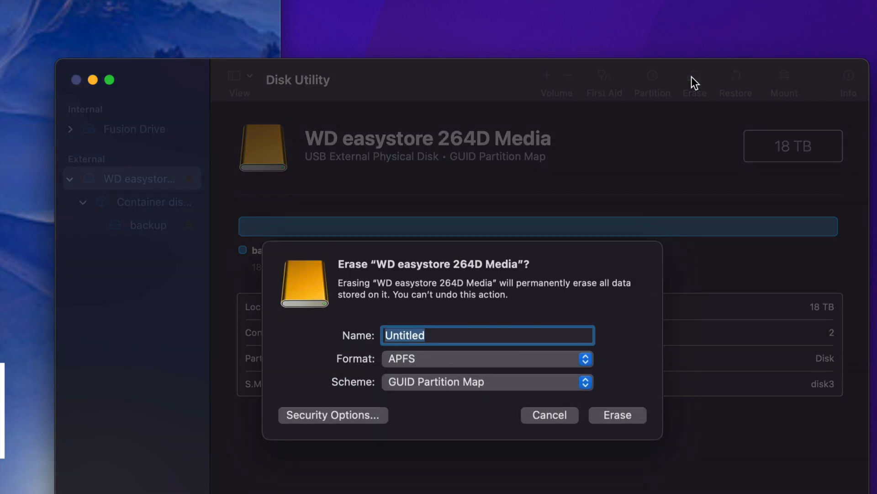
left_click(457, 358)
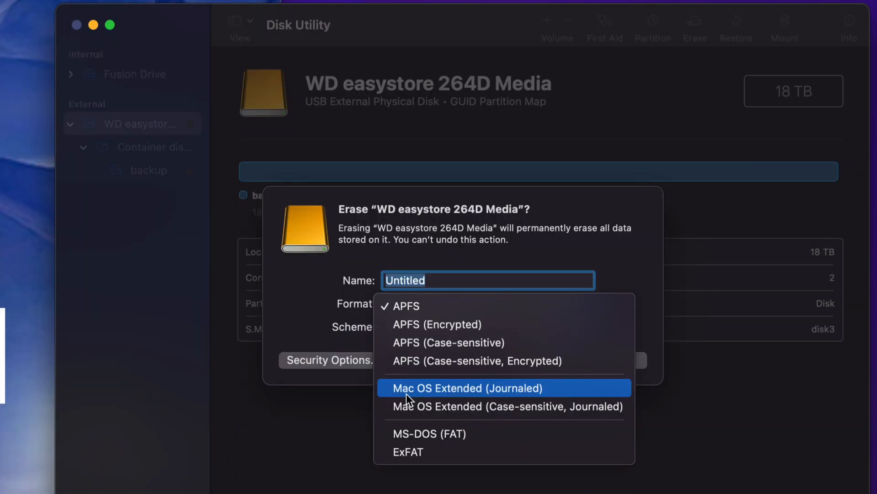
left_click(558, 390)
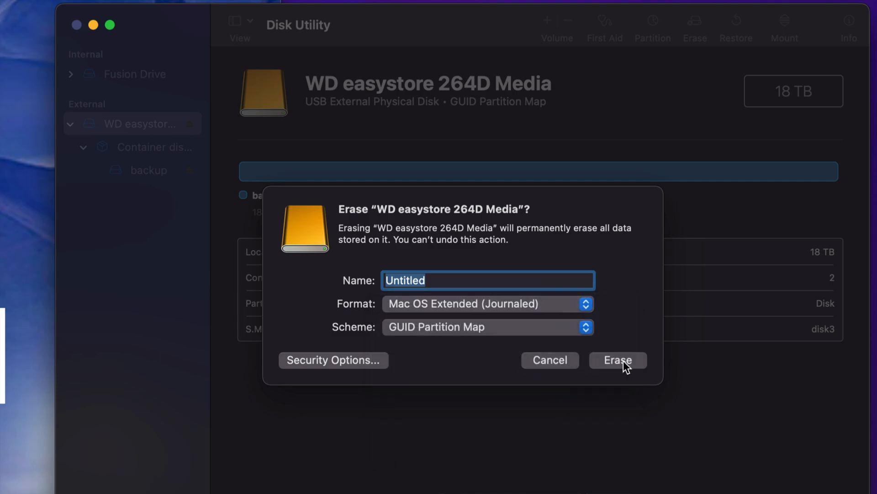
- Switch the erase format to ExFAT and choose the GUID Partition Map scheme
left_click(580, 303)
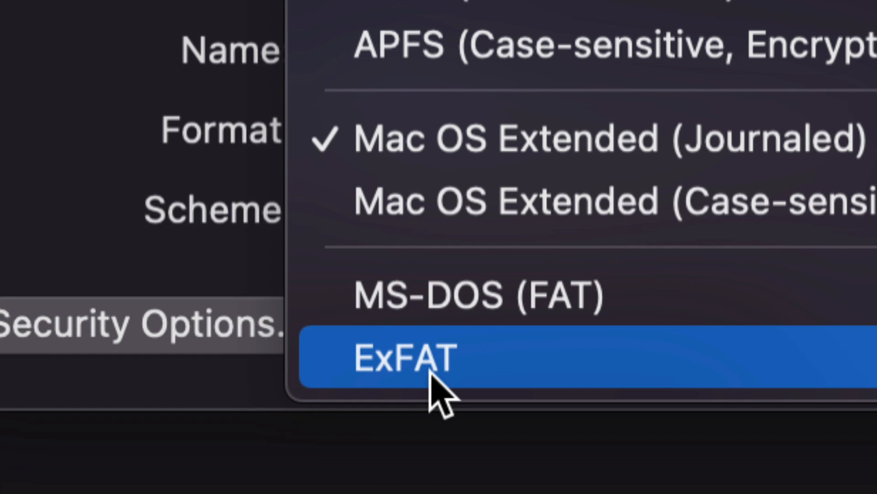
left_click(431, 371)
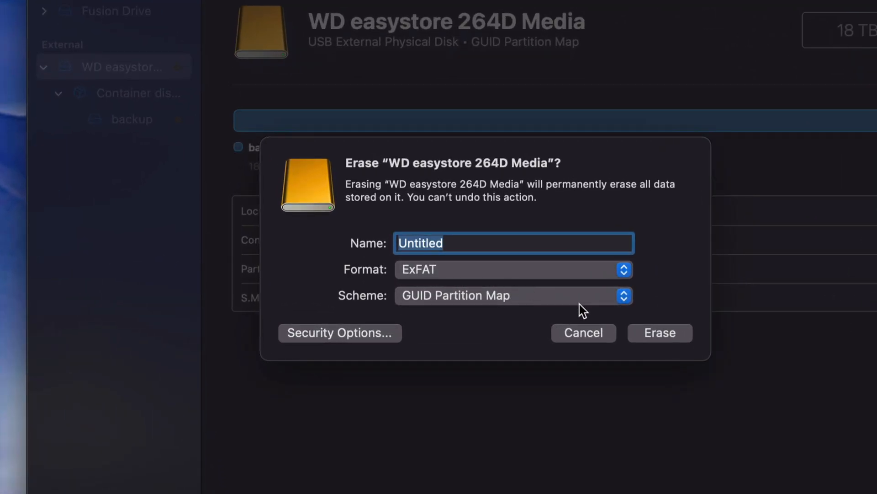
left_click(579, 304)
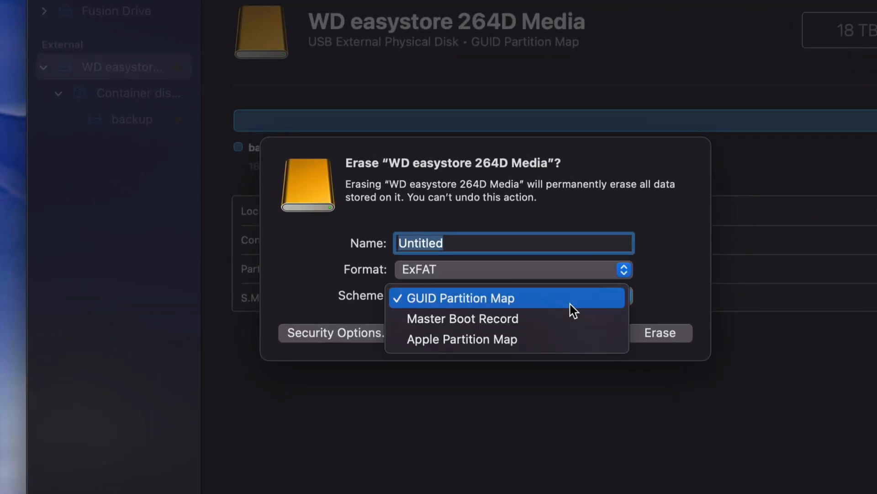
left_click(458, 304)
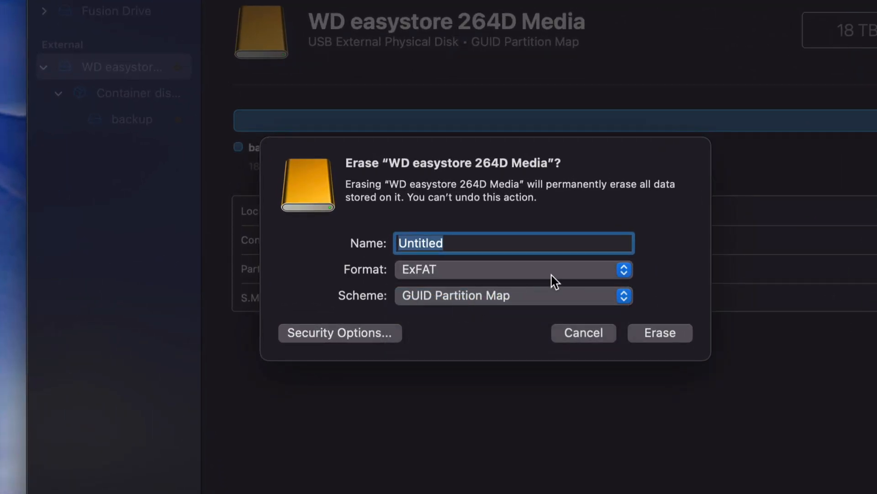
- Erase the WD easystore disk as Mac OS Extended (Journaled), naming the volume Mac
left_click(581, 271)
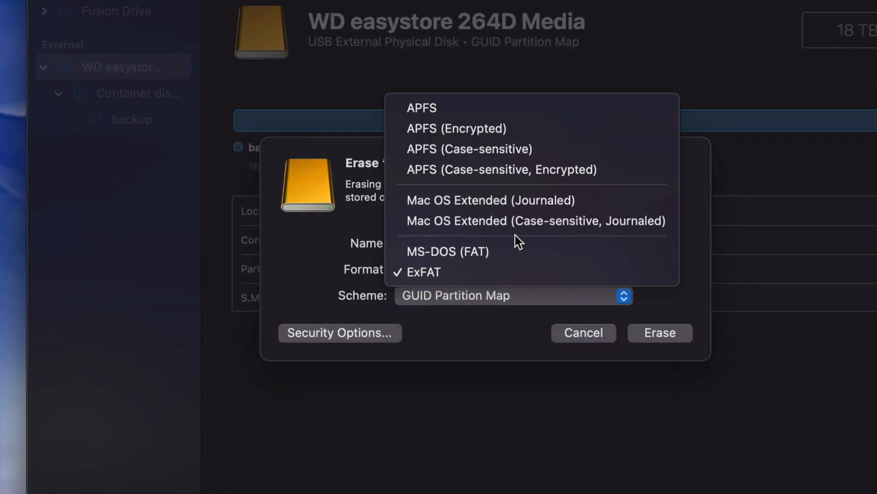
left_click(467, 204)
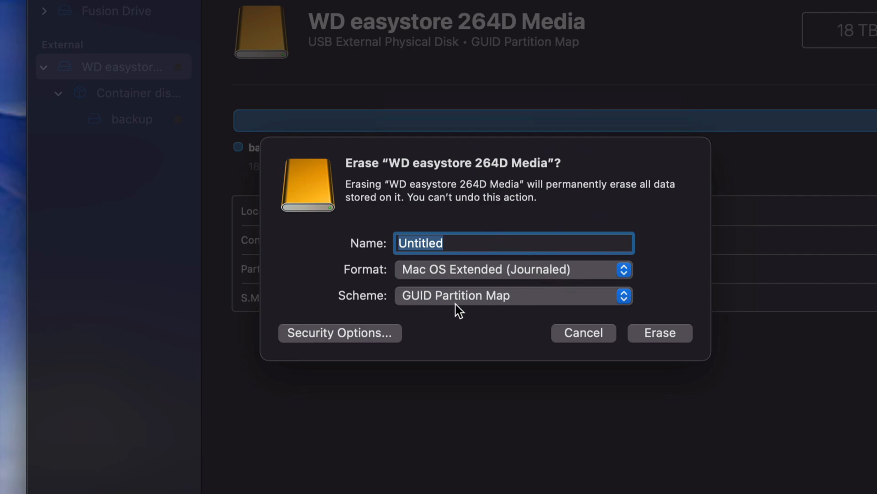
left_click(457, 243)
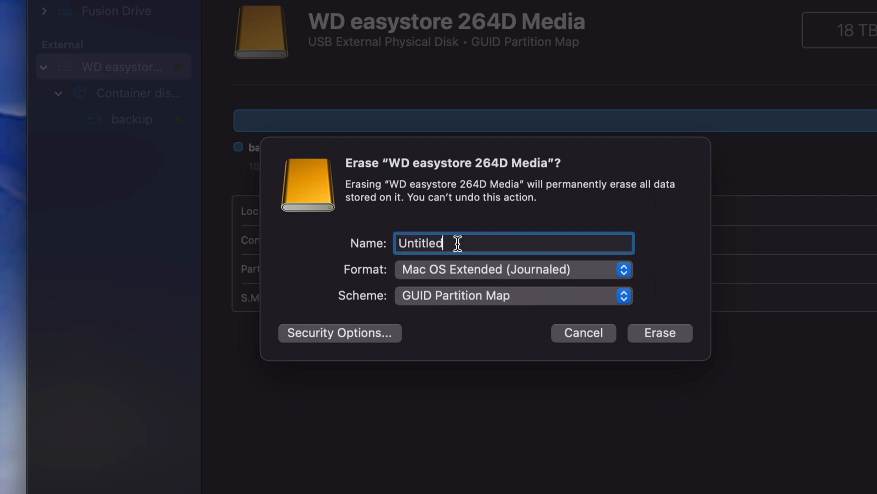
left_click_drag(457, 243, 390, 249)
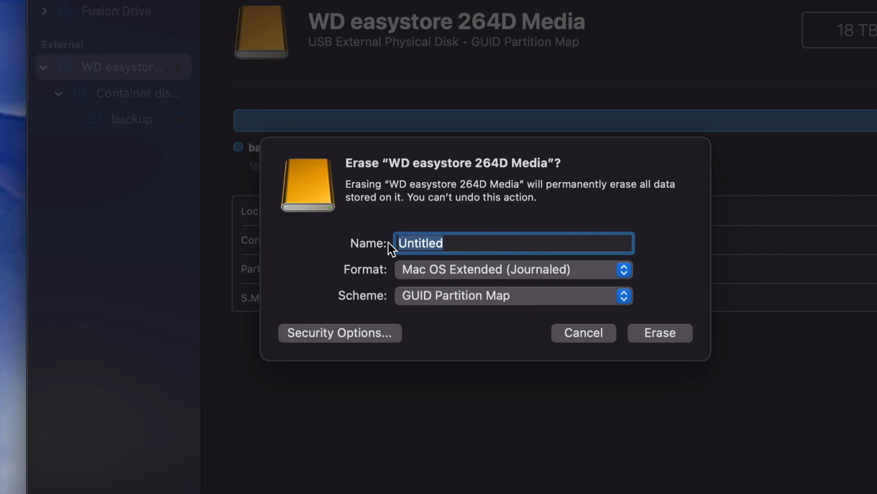
type("Mac")
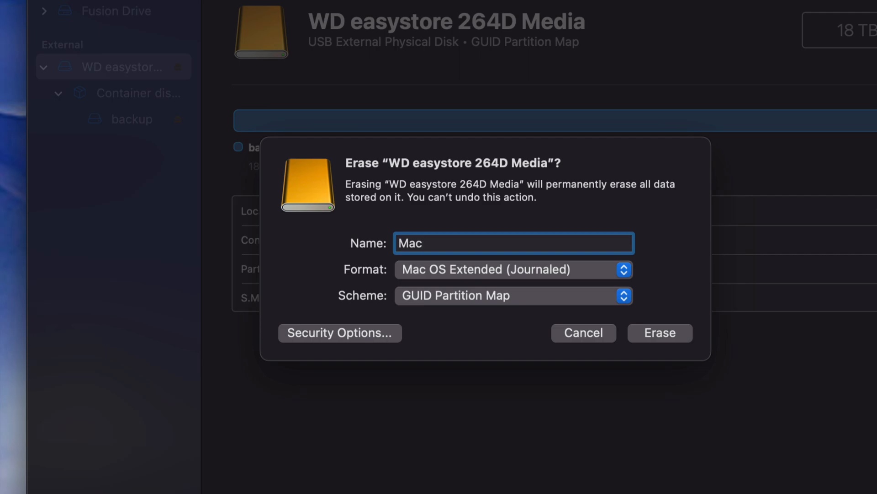
left_click(674, 335)
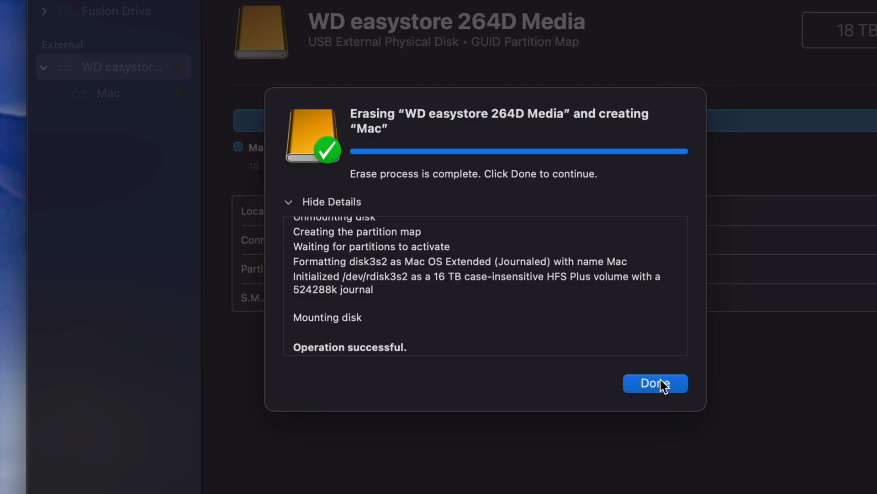
left_click(647, 383)
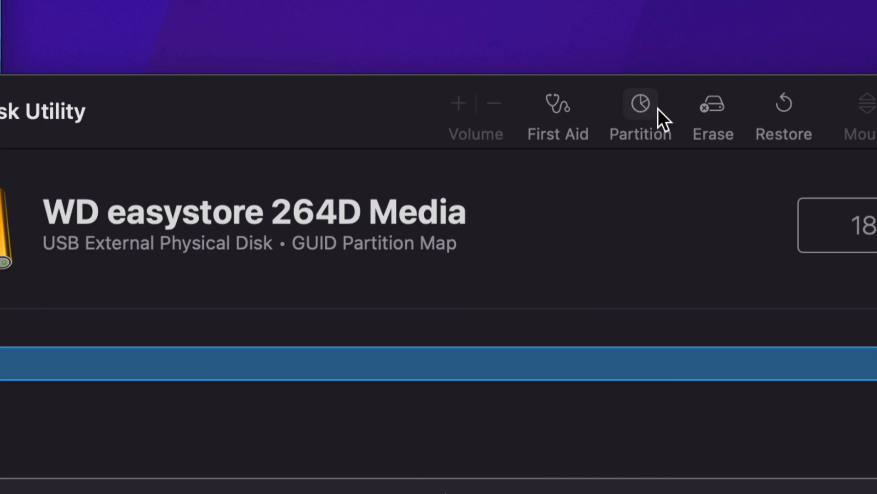
- Add two partitions to the WD easystore disk and shrink the Mac partition to about 2.13 TB
left_click(636, 105)
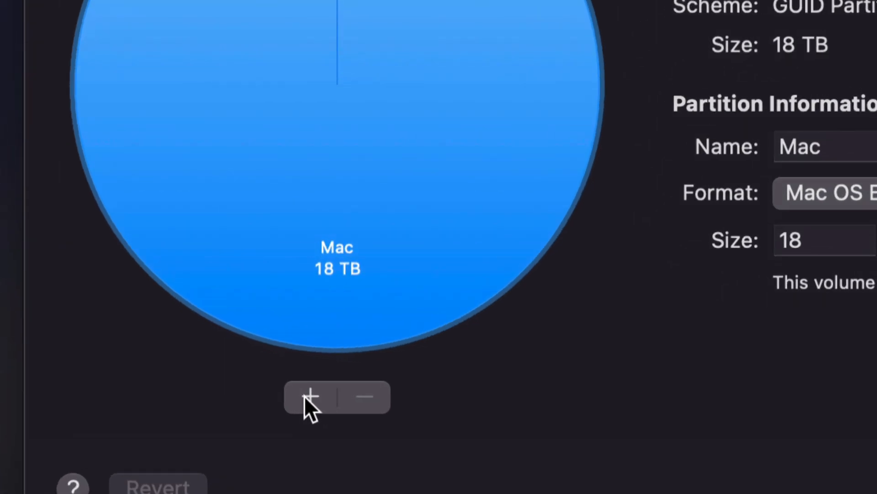
left_click(306, 396)
left_click(314, 396)
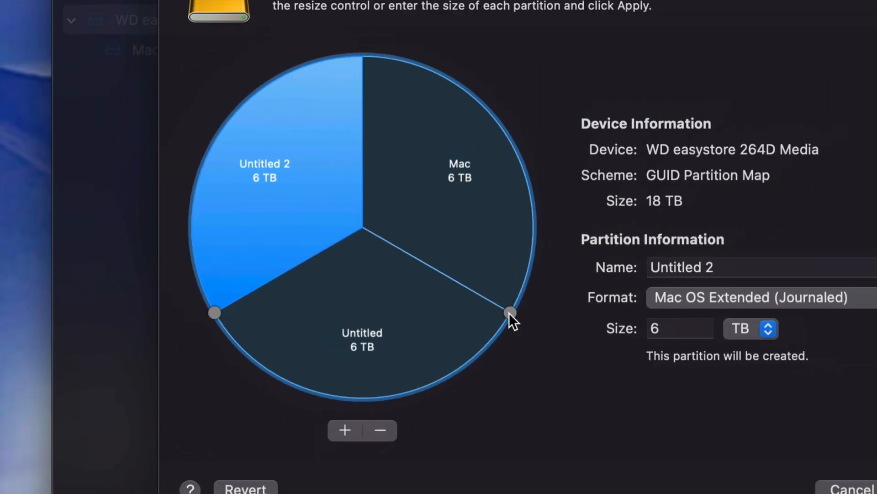
left_click_drag(510, 312, 482, 111)
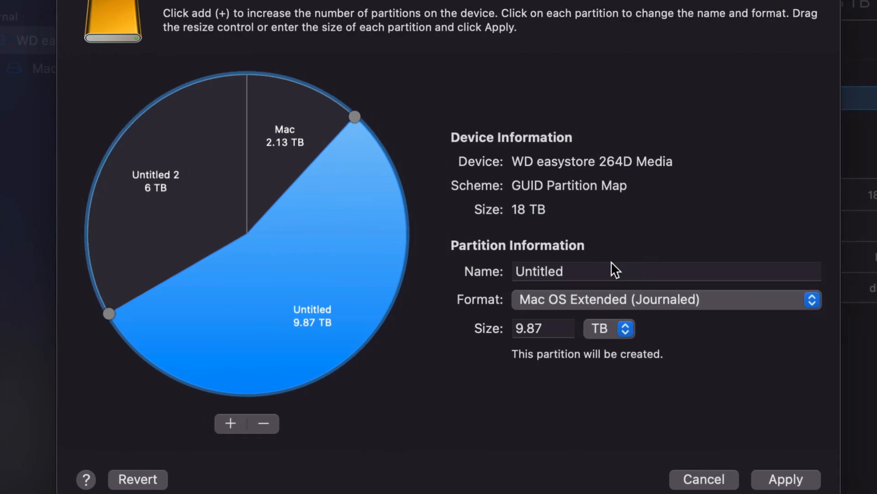
- Name the largest partition Time Machine and shrink the Mac partition to about 1.98 TB
left_click(703, 267)
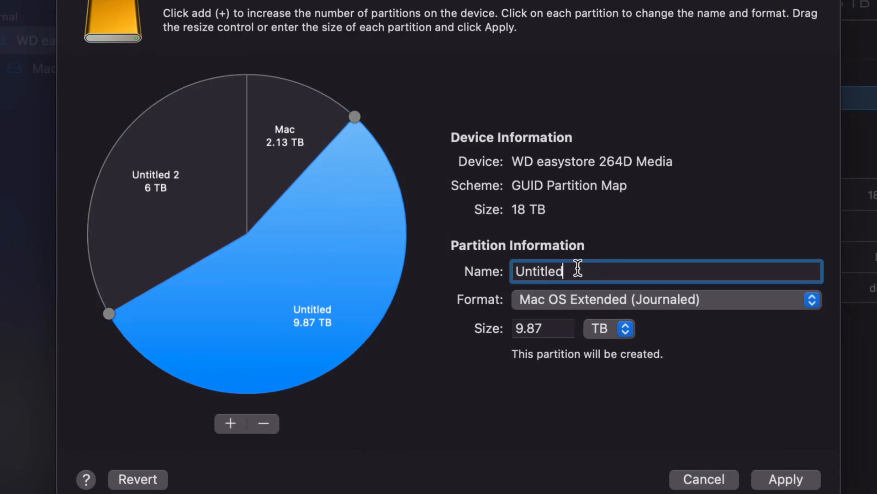
left_click_drag(578, 269, 509, 270)
type("Time Machine")
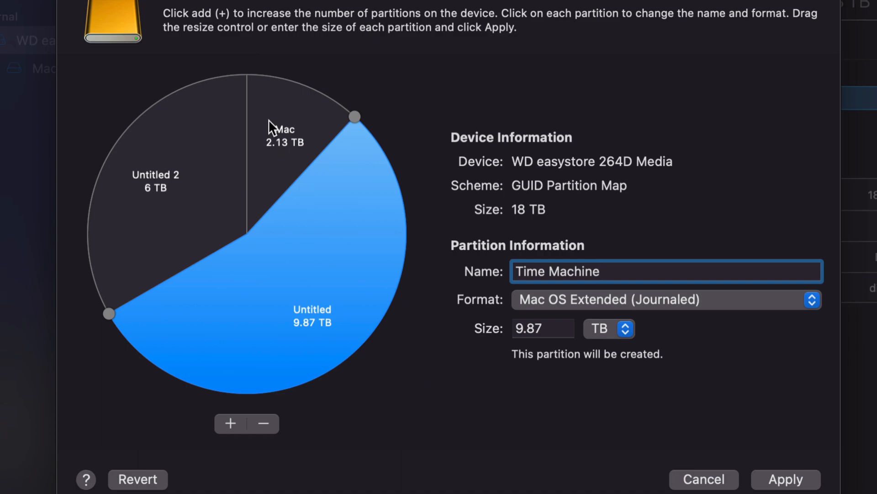
left_click(285, 130)
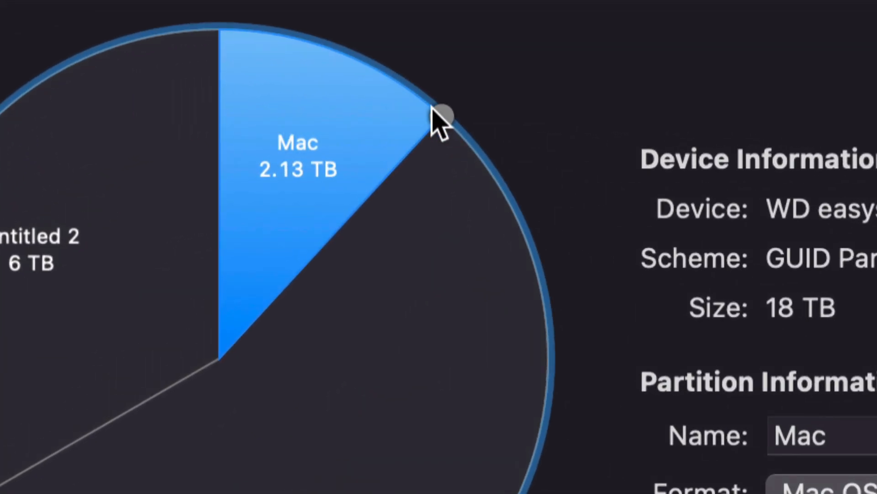
left_click_drag(432, 109, 425, 105)
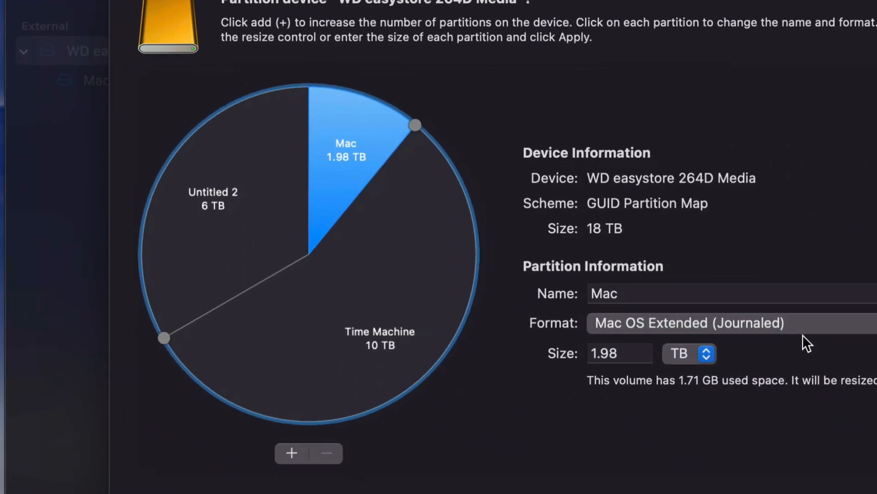
- Rename the Mac partition Windows and set its format to ExFAT
left_click_drag(660, 293, 590, 293)
type("Window")
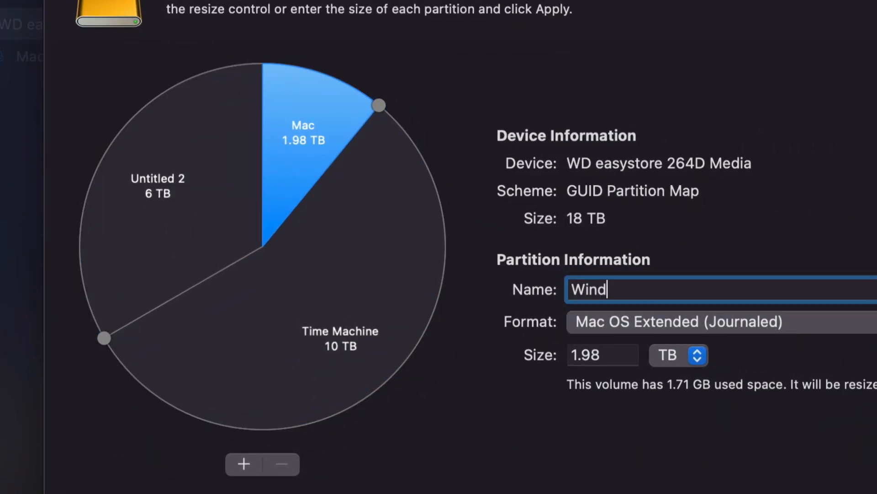
type("s")
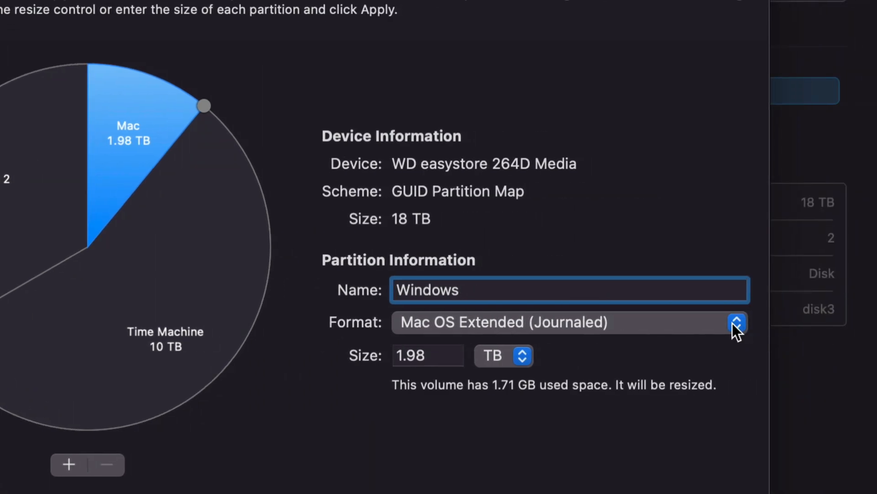
left_click(733, 323)
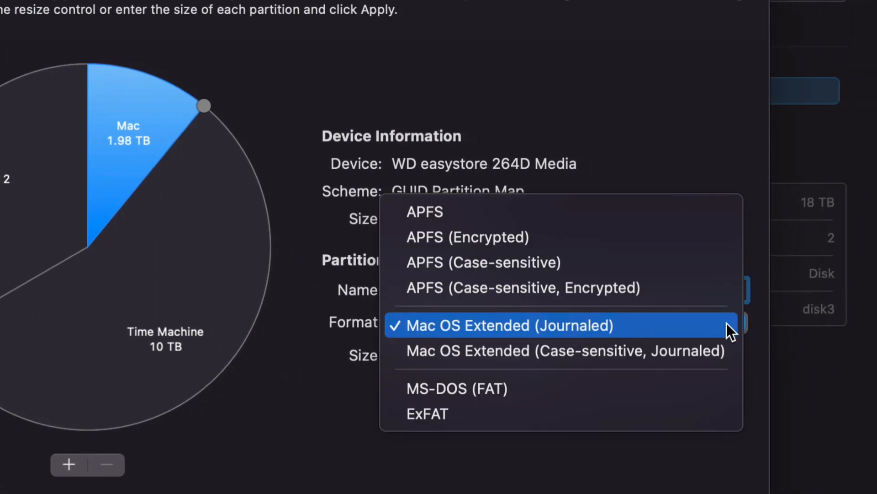
left_click(543, 412)
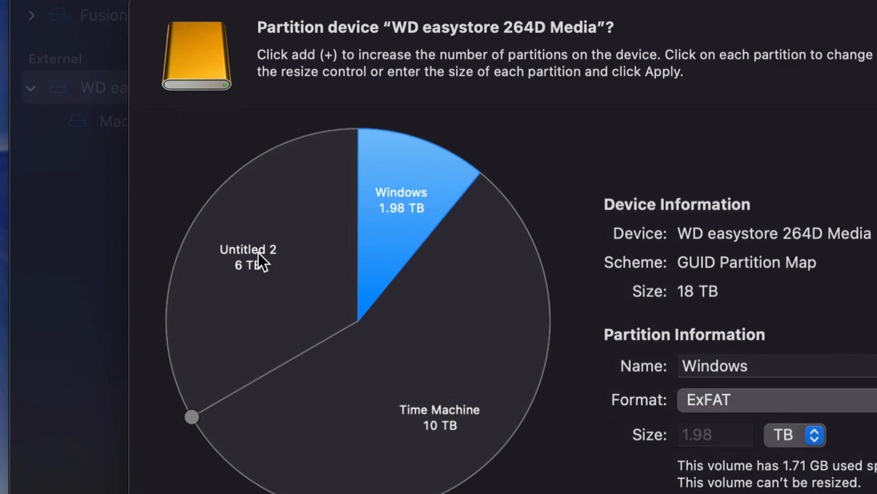
- Rename the Untitled 2 partition Mac Backup and choose Mac OS Extended (Journaled) as its format
left_click(259, 254)
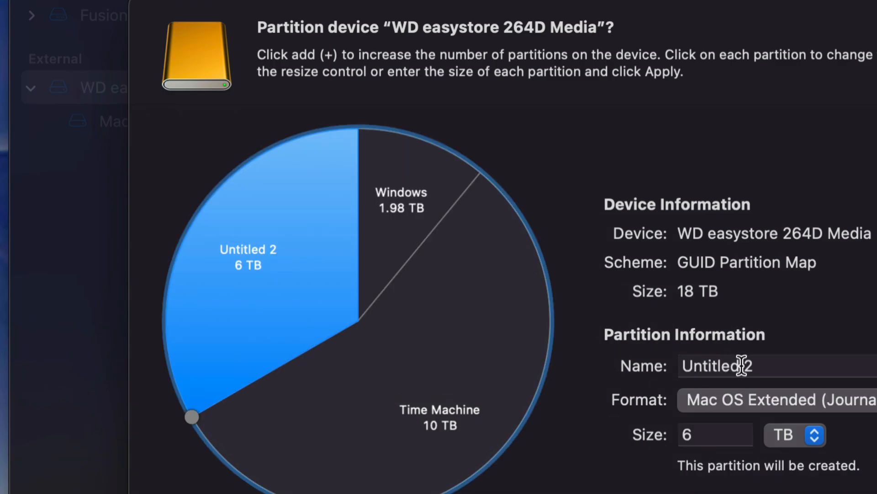
left_click_drag(760, 365, 674, 365)
type("Mac Backup")
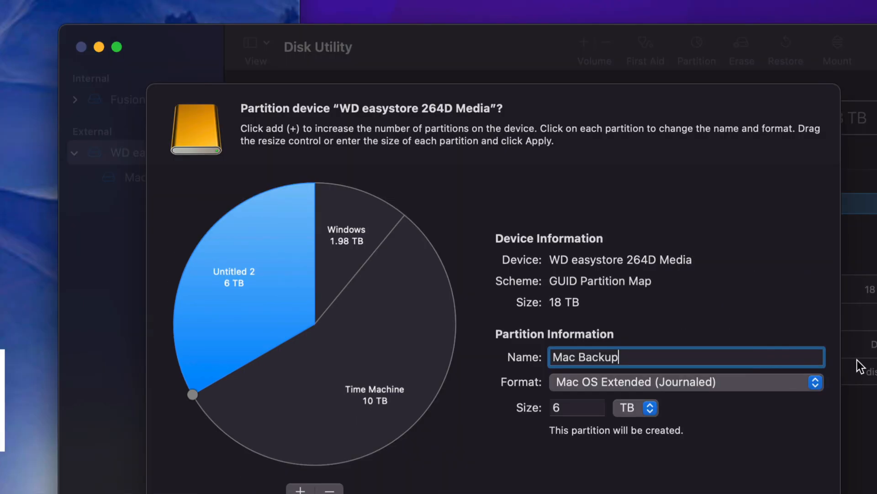
left_click(744, 382)
left_click(725, 384)
left_click(723, 382)
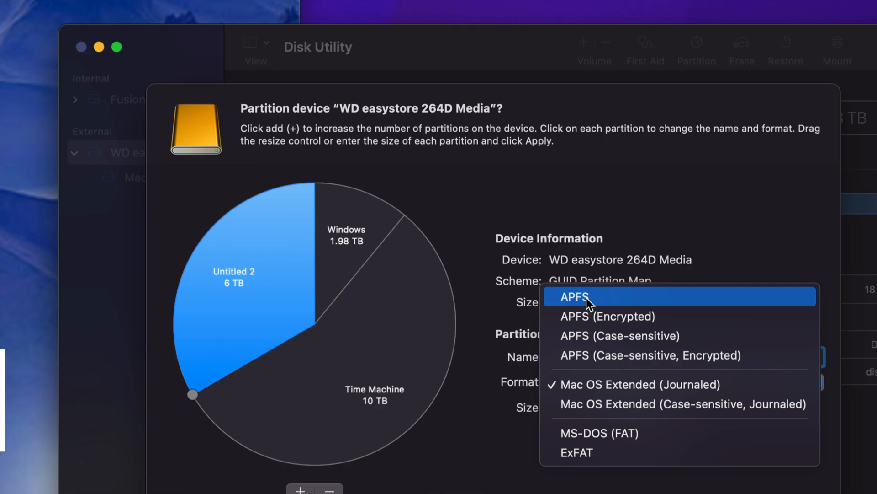
left_click(616, 387)
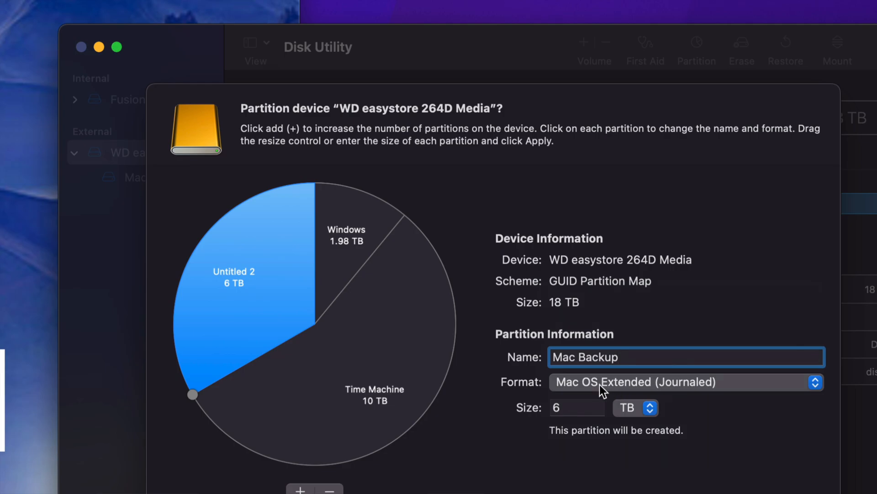
- Examine the name, format and size settings of the Time Machine, Mac Backup and Windows partitions
left_click(430, 342)
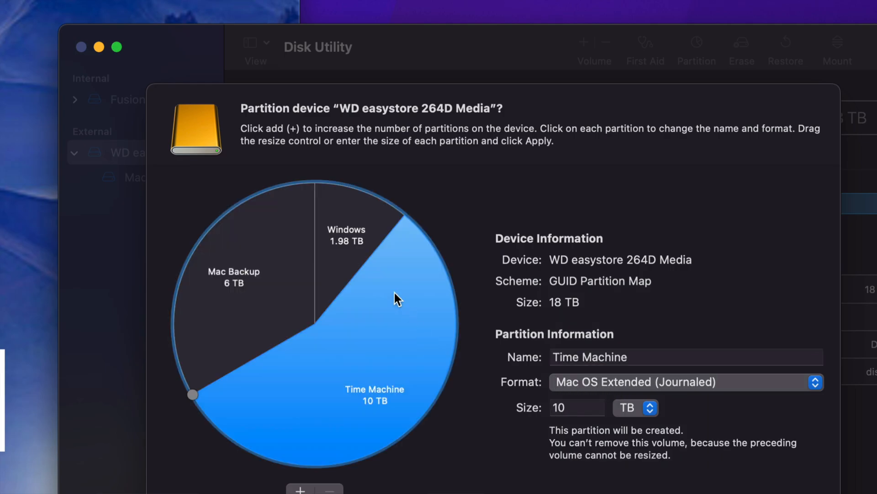
left_click(348, 269)
left_click(302, 271)
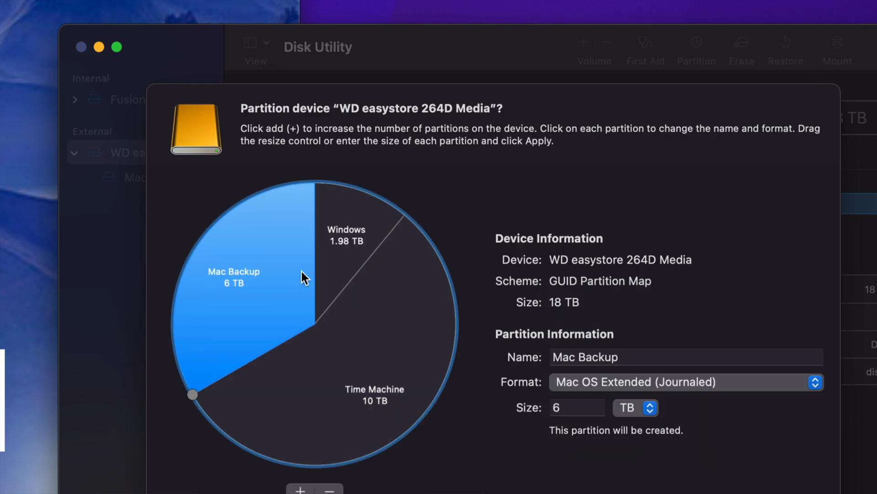
left_click(391, 340)
left_click(340, 268)
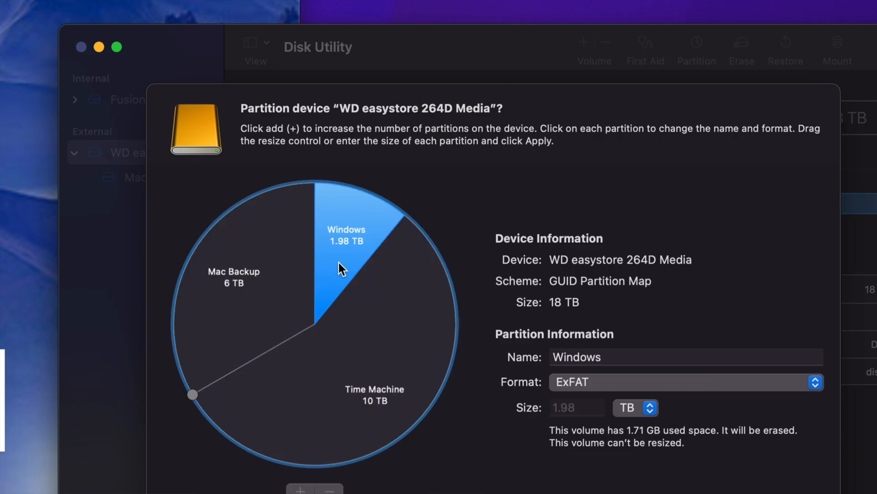
left_click(297, 276)
left_click(366, 333)
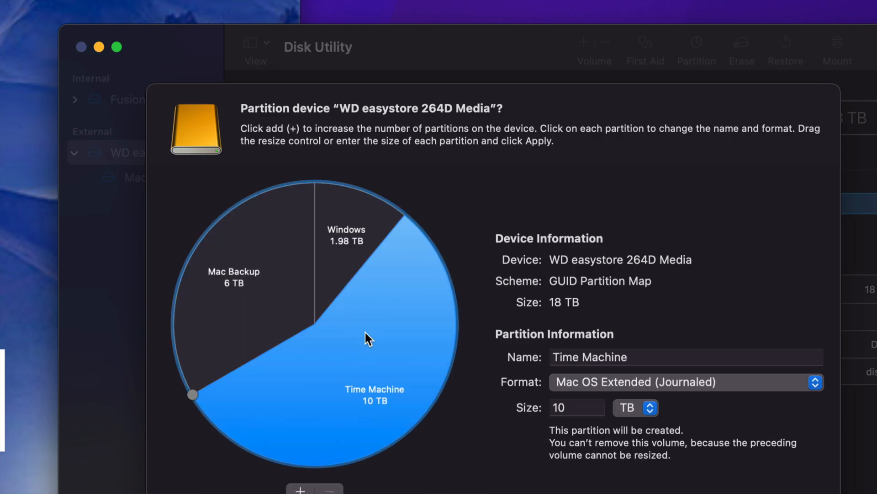
left_click(329, 272)
left_click(276, 282)
left_click(357, 327)
left_click(337, 265)
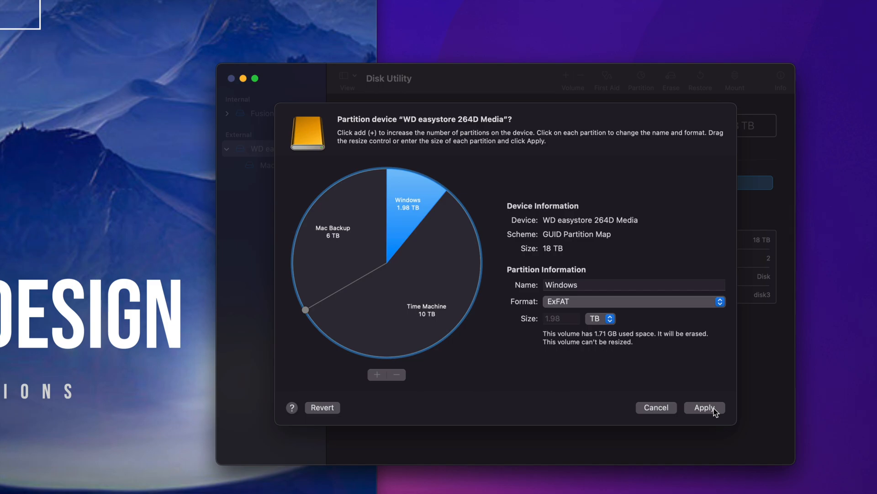
- Apply the partition layout to the WD easystore disk and select its three drives on the desktop
left_click(714, 408)
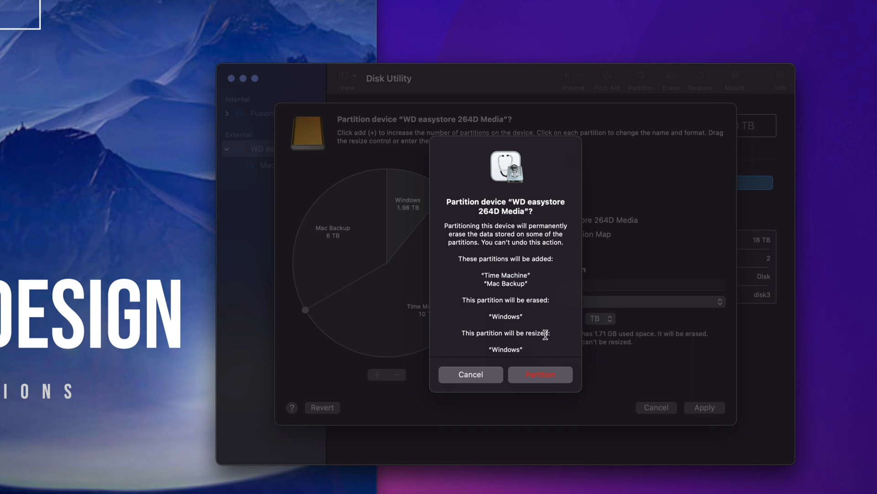
left_click(541, 375)
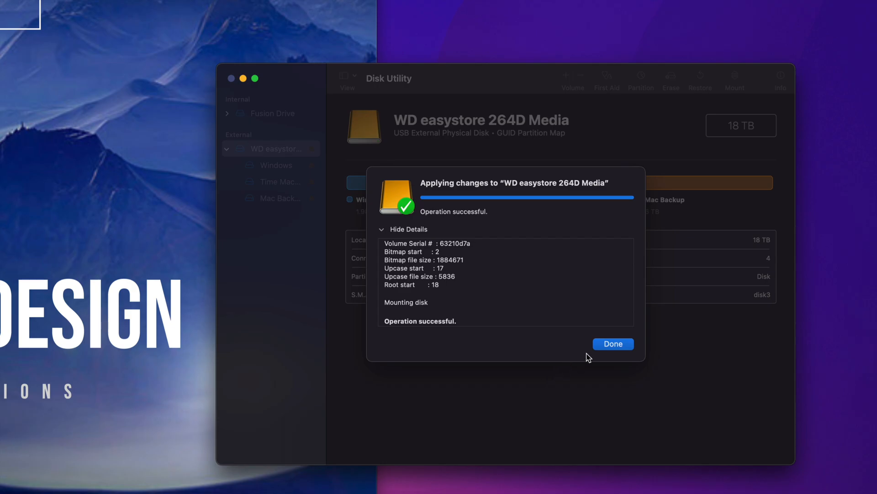
left_click(619, 345)
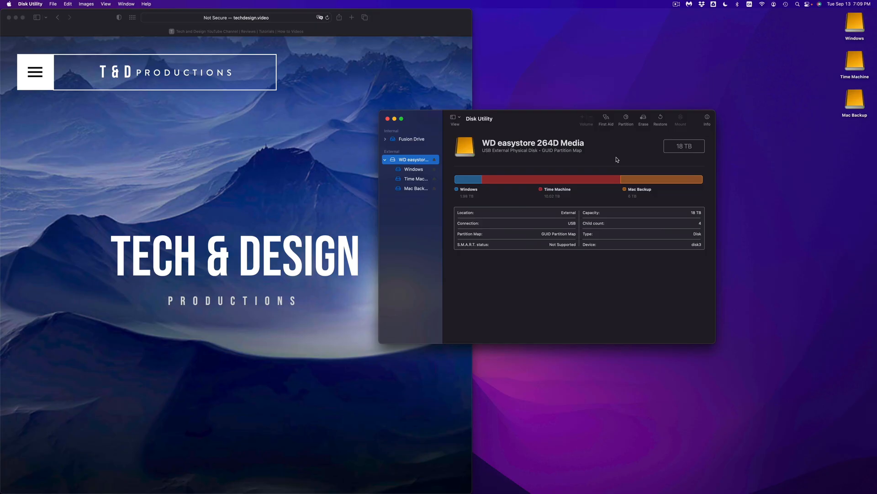
left_click_drag(825, 21, 858, 132)
left_click_drag(851, 22, 791, 154)
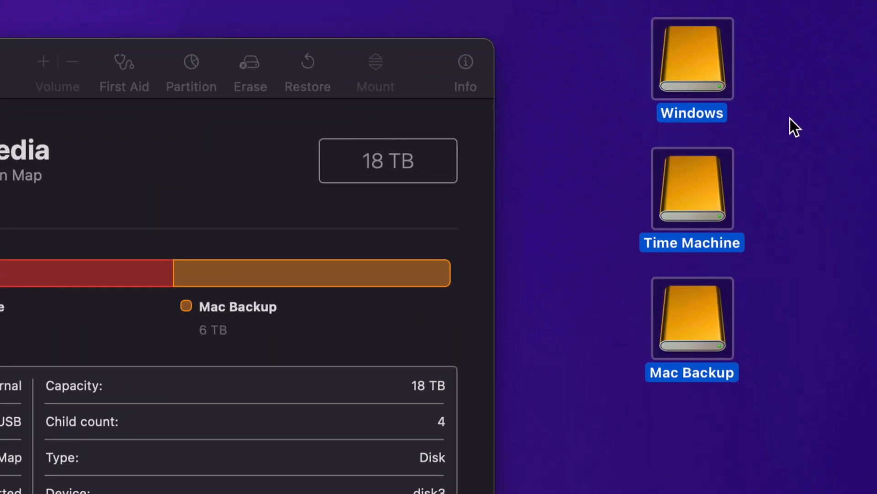
- Open the Windows drive from the desktop to inspect its contents, and close its window
left_click(772, 100)
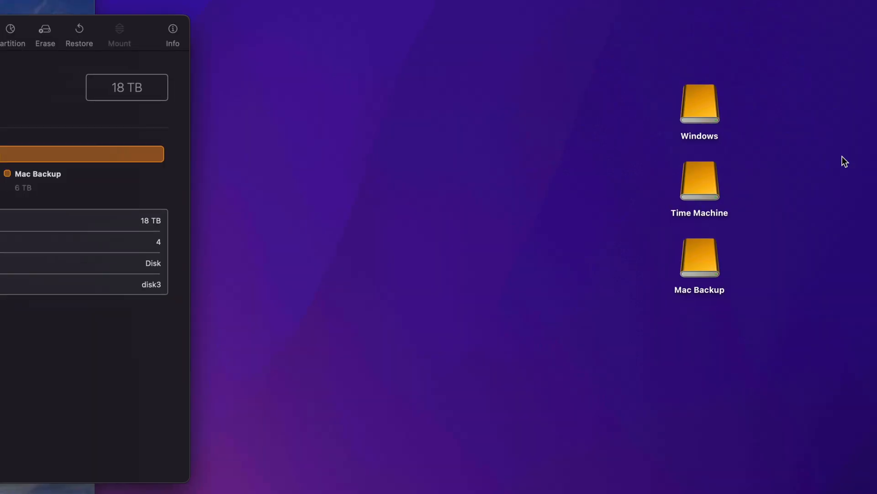
double_click(714, 105)
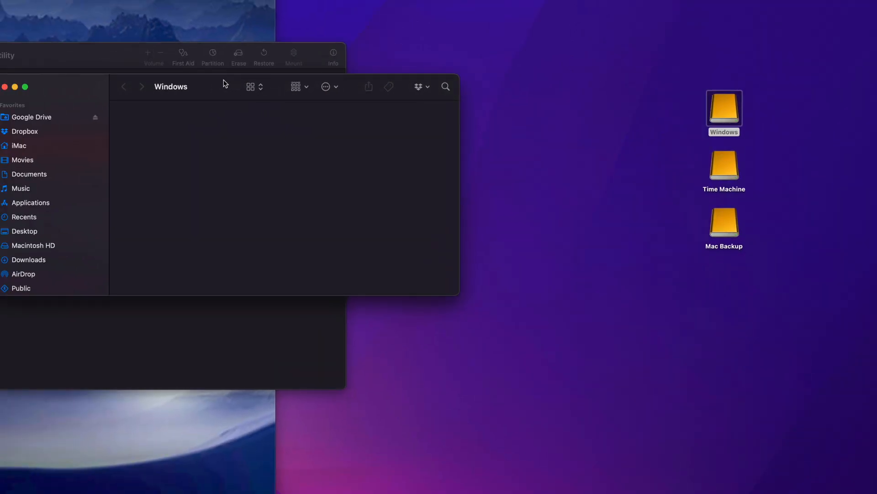
left_click_drag(224, 84, 375, 117)
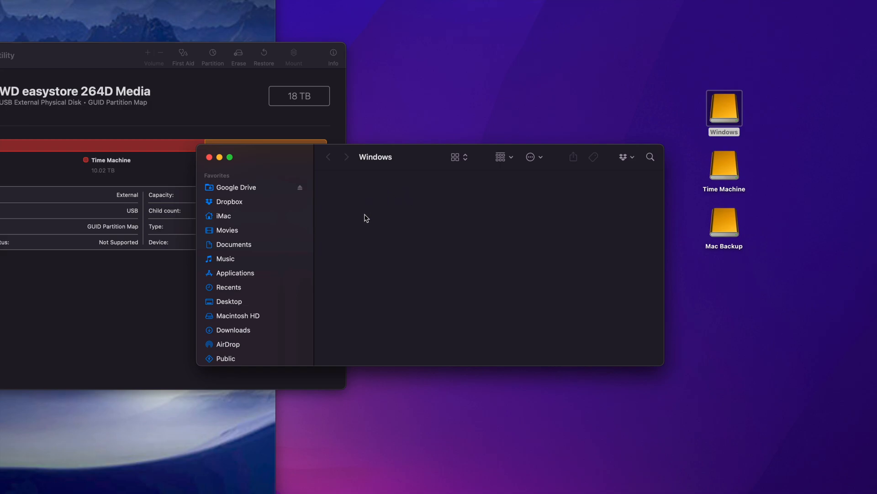
left_click(210, 157)
- Open the Time Machine drive from the desktop to inspect its contents, and close its window
double_click(730, 164)
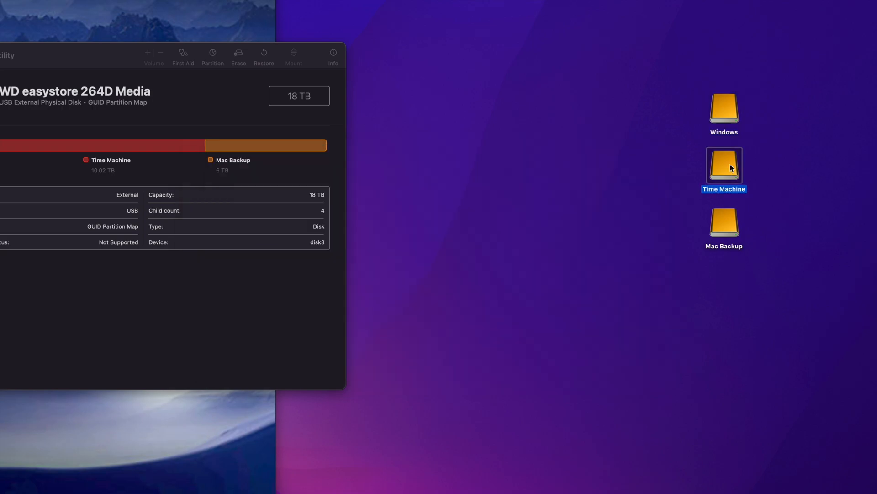
left_click_drag(94, 84, 187, 138)
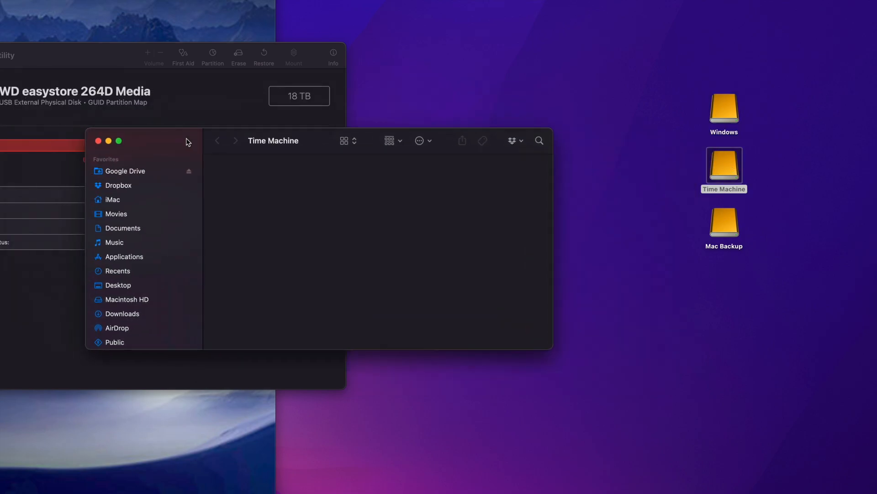
left_click(98, 142)
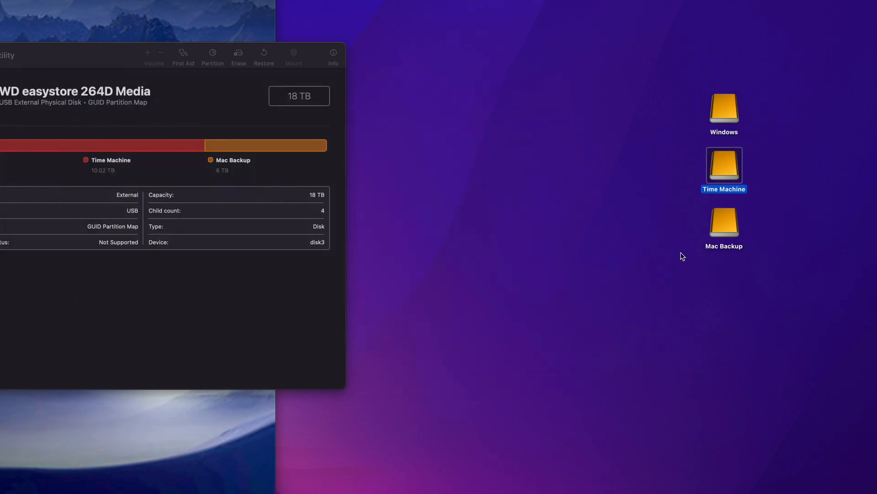
- Open the Mac Backup drive from the desktop to inspect its contents, and close its window
left_click(729, 234)
double_click(729, 234)
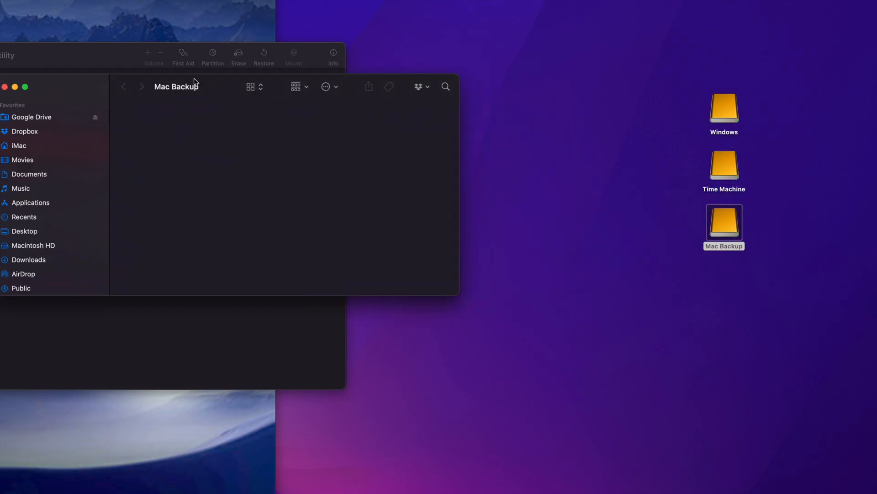
left_click_drag(81, 82, 271, 169)
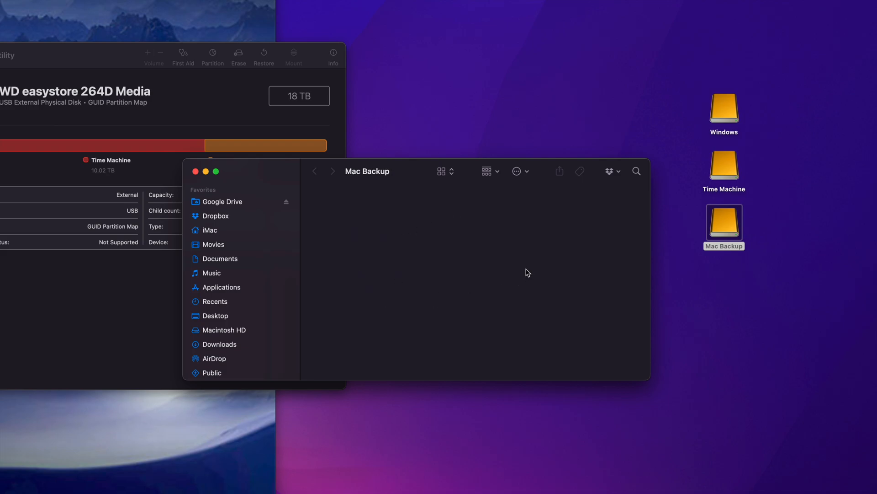
key("super+w")
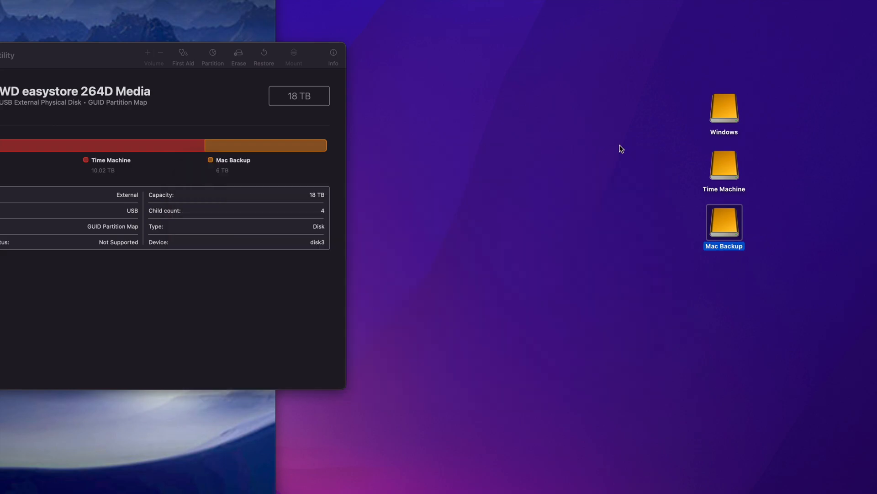
- Select the Time Machine drive on the desktop and close Disk Utility
left_click(717, 166)
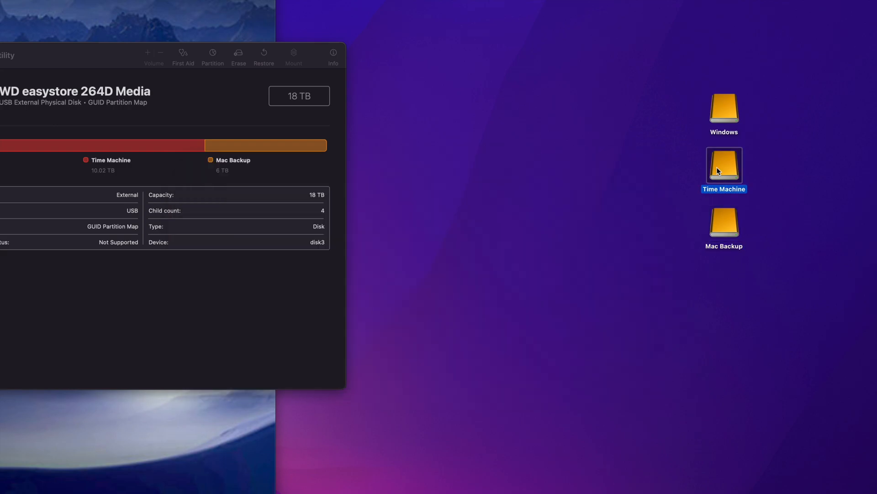
left_click_drag(31, 51, 316, 132)
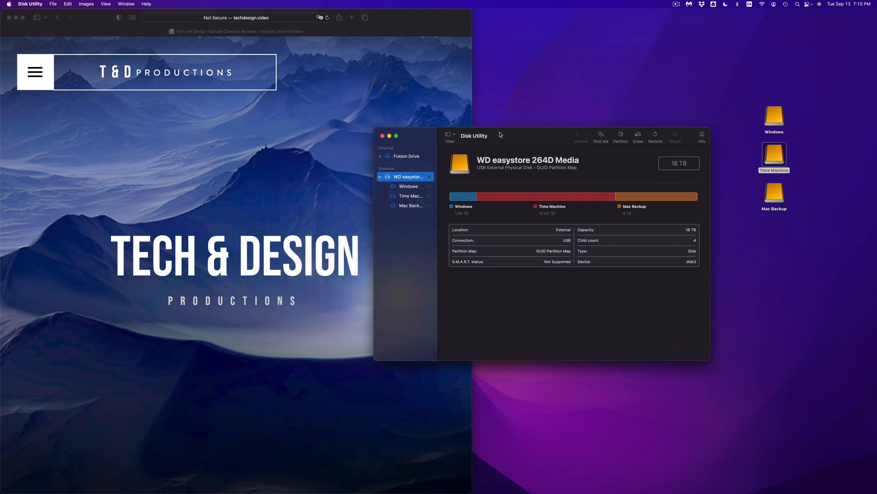
left_click(382, 135)
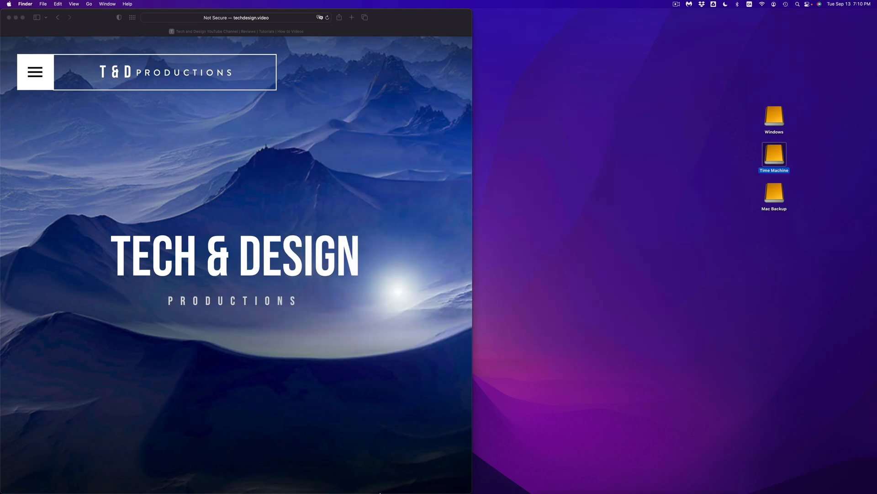
- Open System Preferences and go to the Time Machine settings
mouse_move(381, 492)
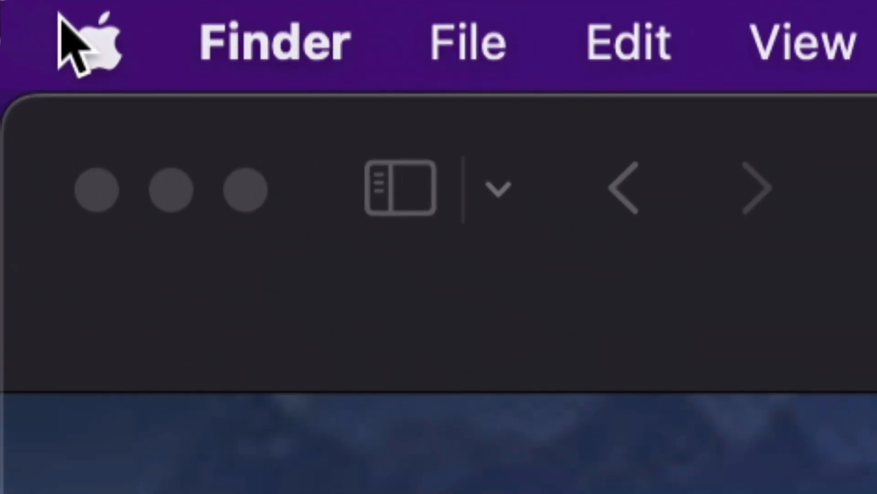
left_click(9, 3)
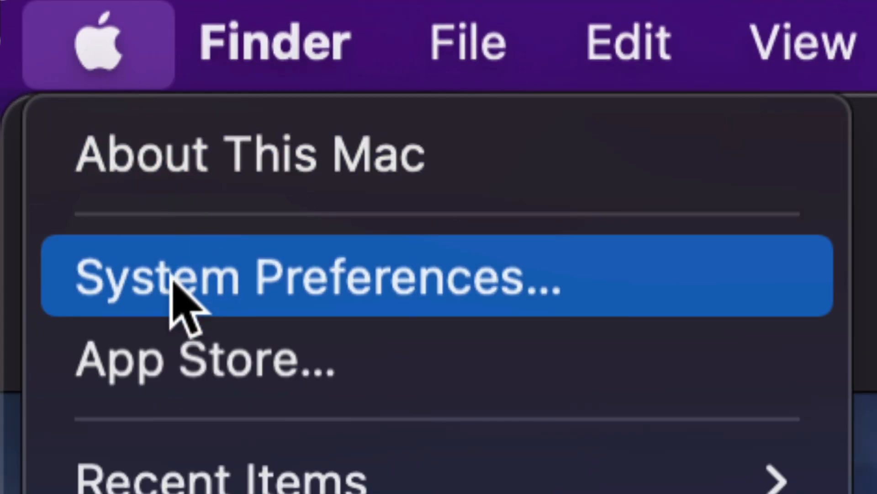
left_click(388, 278)
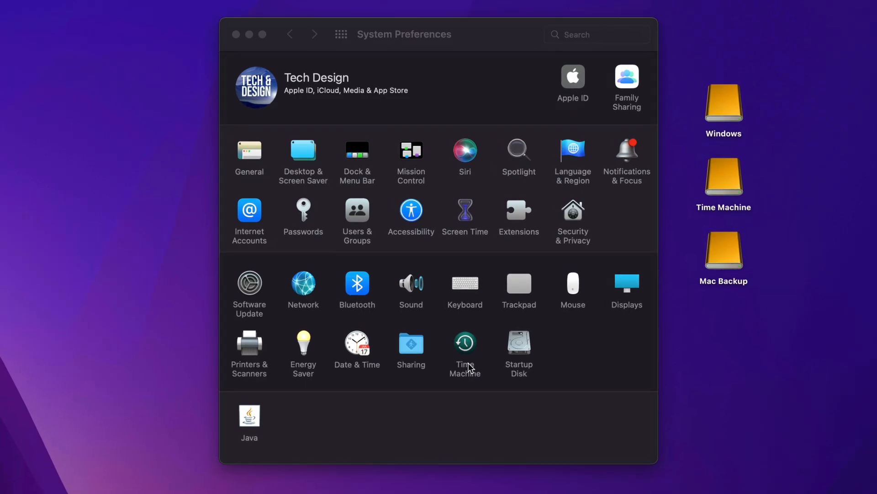
left_click(466, 322)
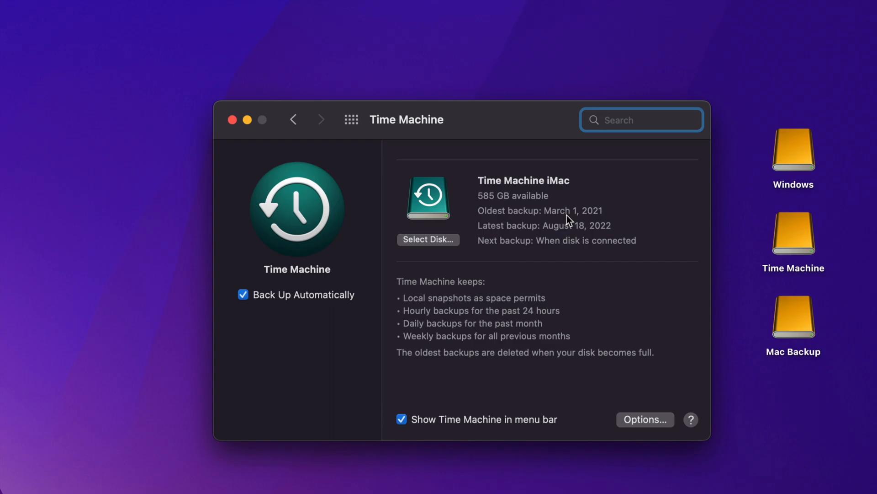
- Add the 10 TB Time Machine volume as a backup disk, using both it and Time Machine iMac
left_click(420, 243)
scroll(397, 274, "down", 4)
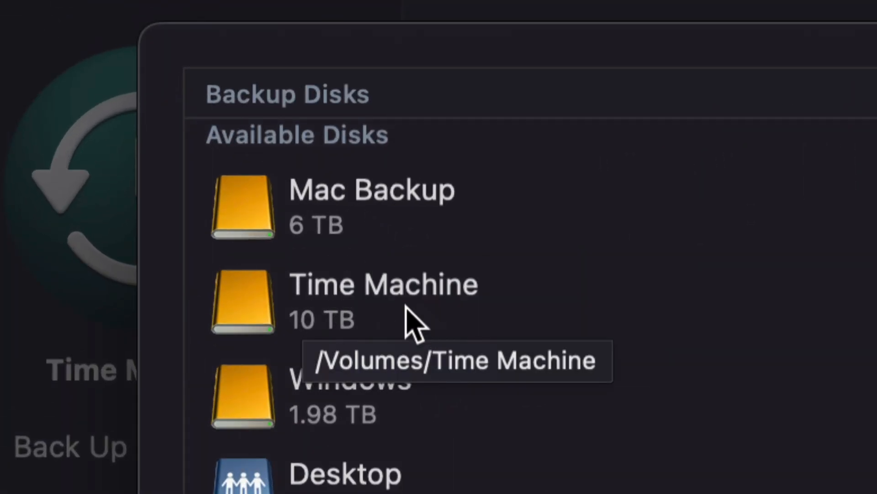
left_click(384, 293)
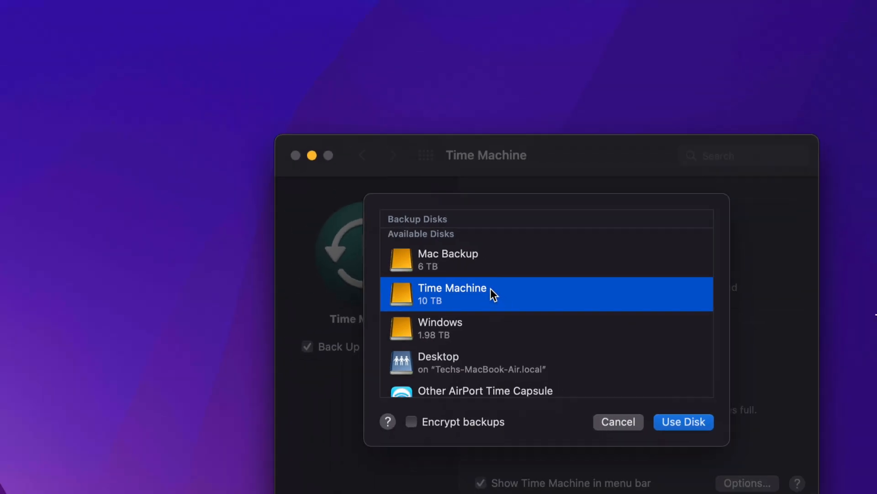
left_click(692, 422)
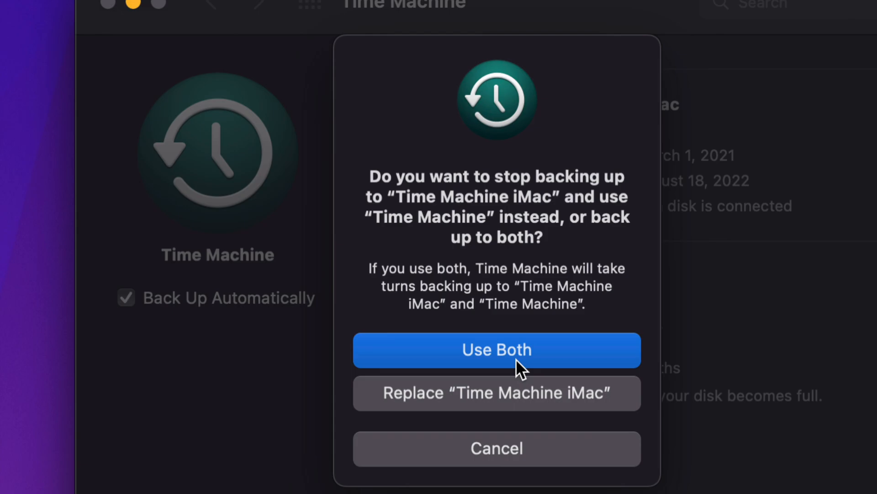
left_click(462, 349)
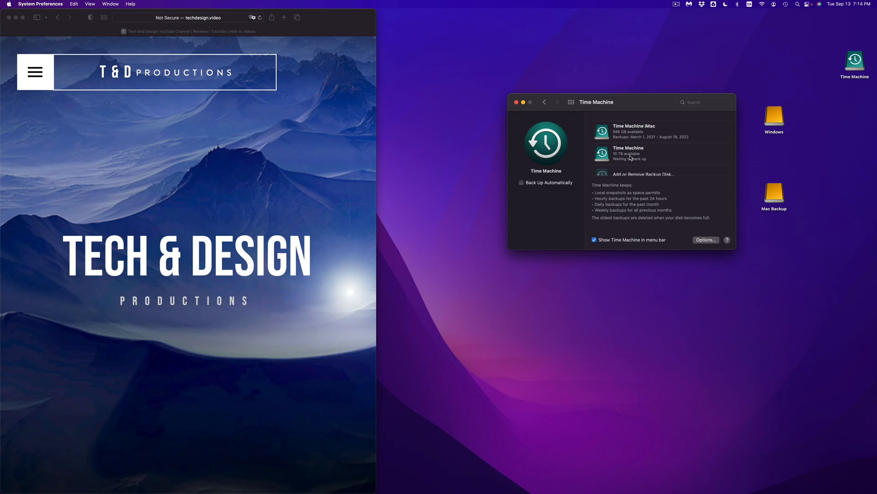
- Move the Time Machine preferences window closer to the browser and place the Time Machine drive icon beside it
left_click_drag(626, 107, 533, 112)
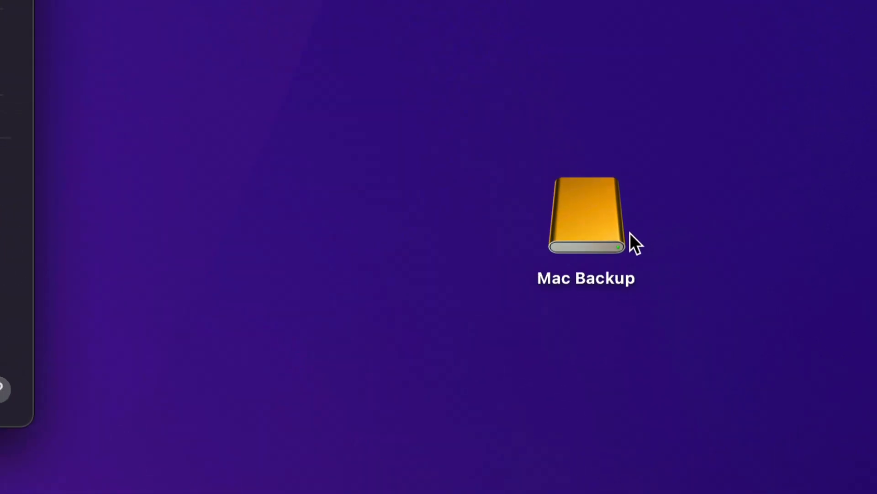
left_click(600, 242)
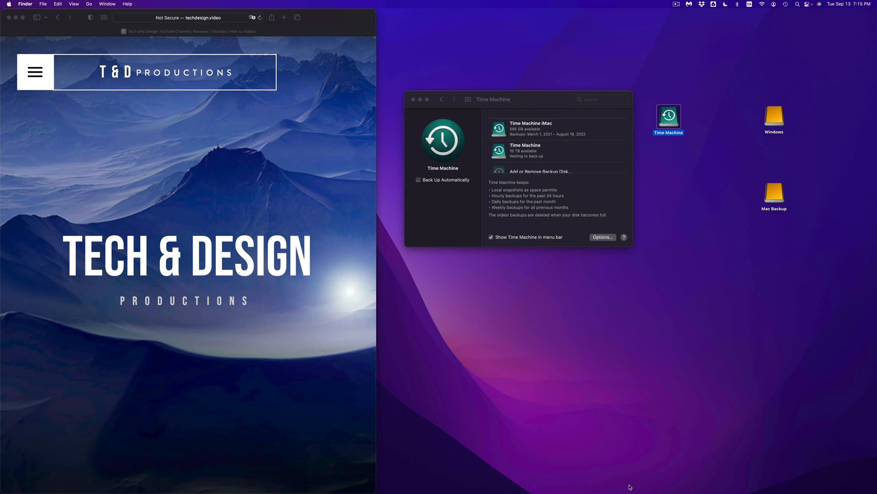
mouse_move(630, 486)
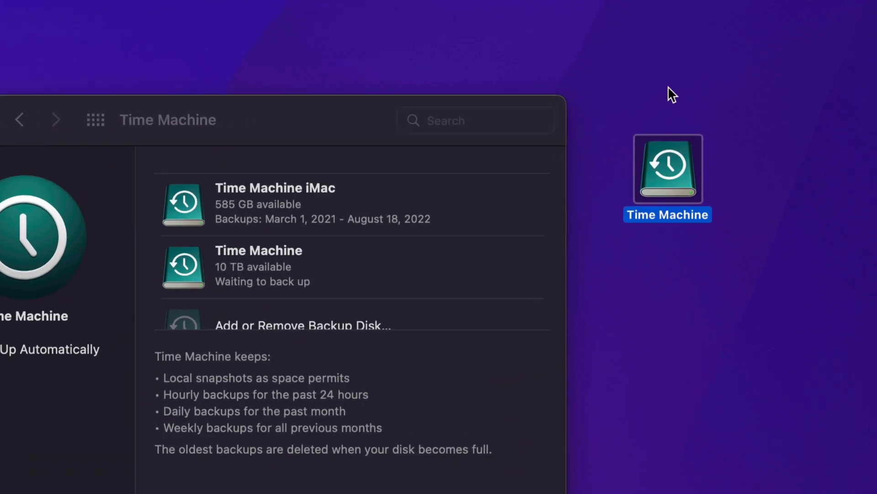
left_click(802, 195)
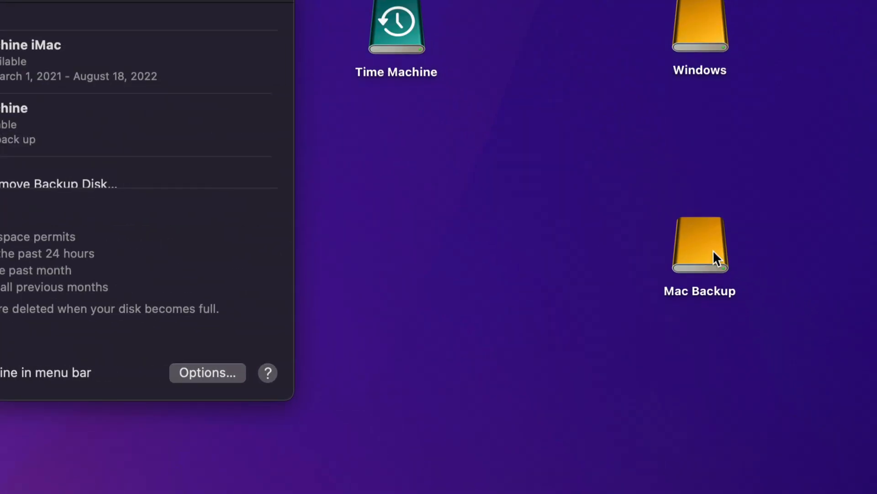
- Reposition the Mac Backup and Time Machine drive icons on the desktop, leaving them deselected
left_click(780, 307)
left_click(679, 270)
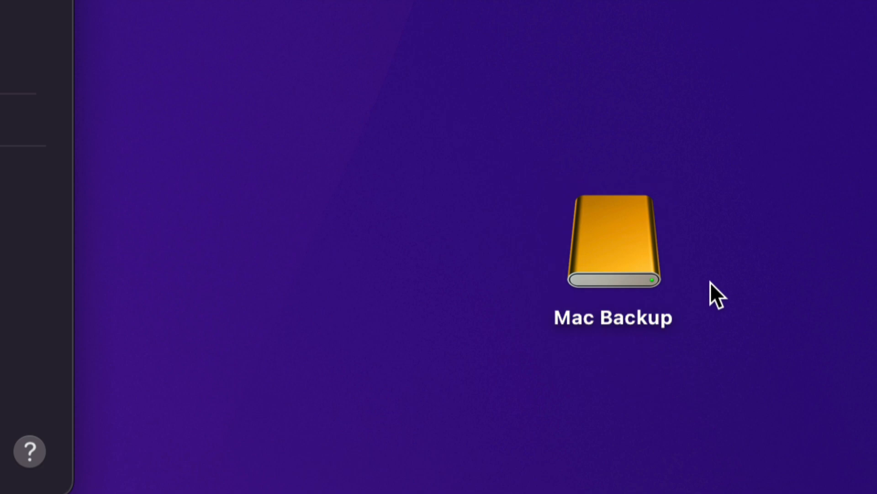
left_click(524, 114)
left_click(489, 78)
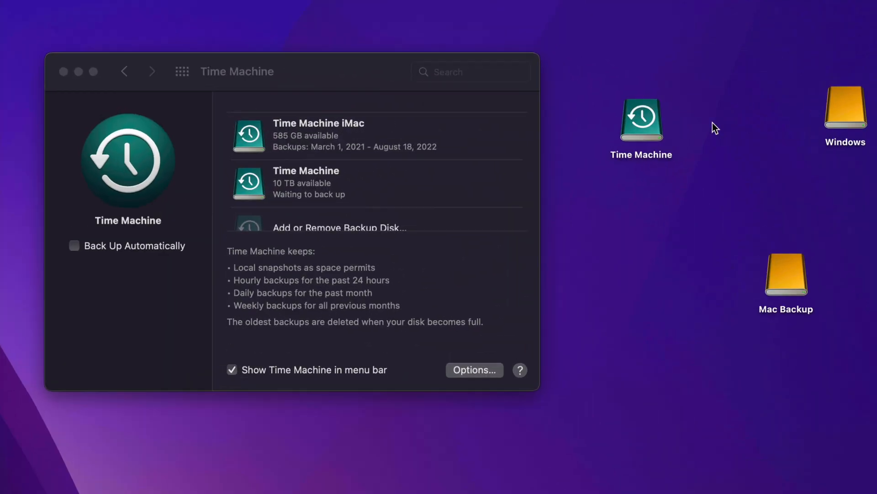
left_click_drag(655, 117, 649, 148)
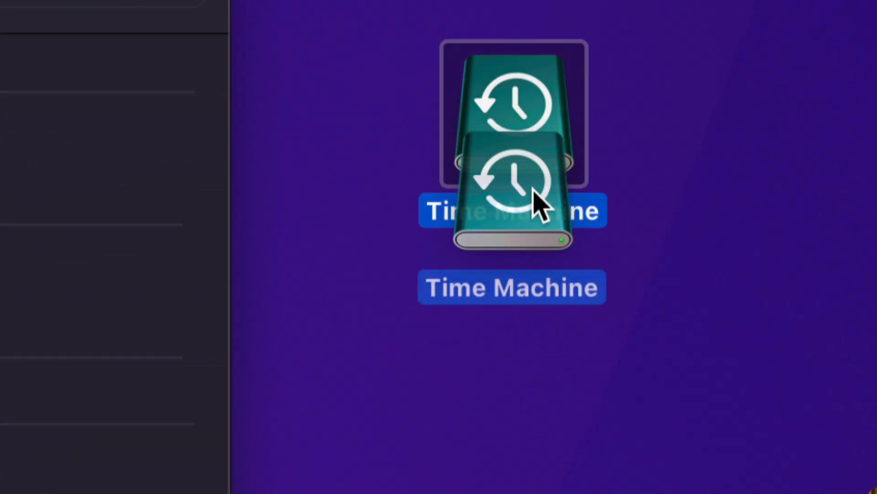
left_click_drag(542, 208, 544, 214)
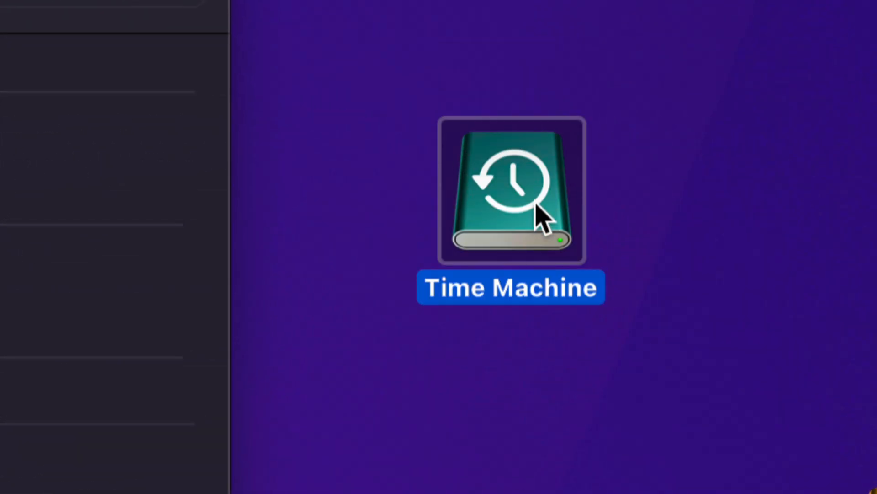
left_click(642, 215)
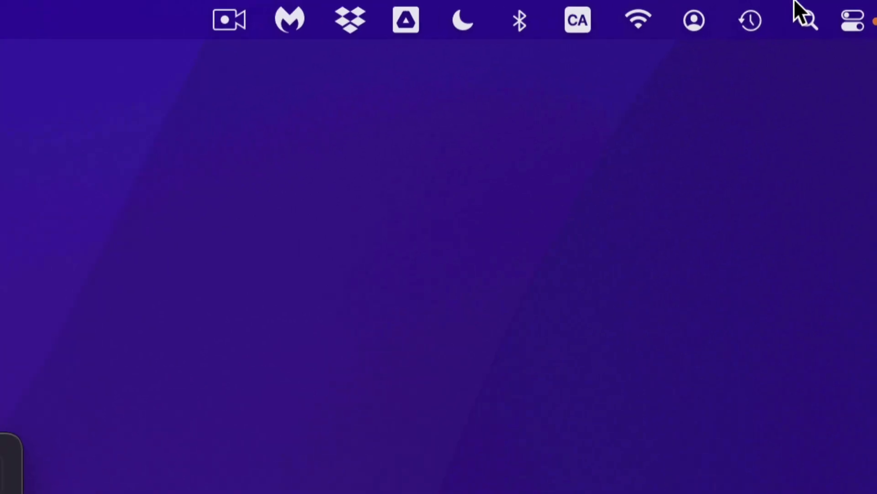
- Display Time Machine's latest backup status and its backup commands
left_click(748, 20)
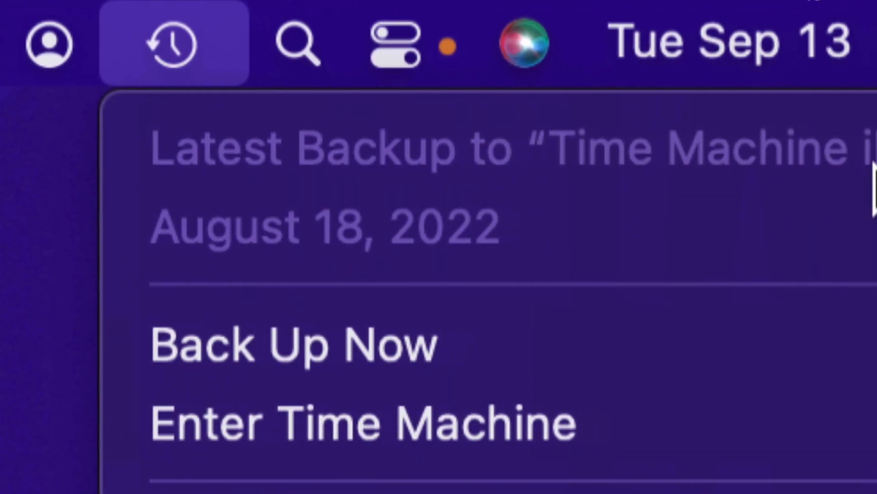